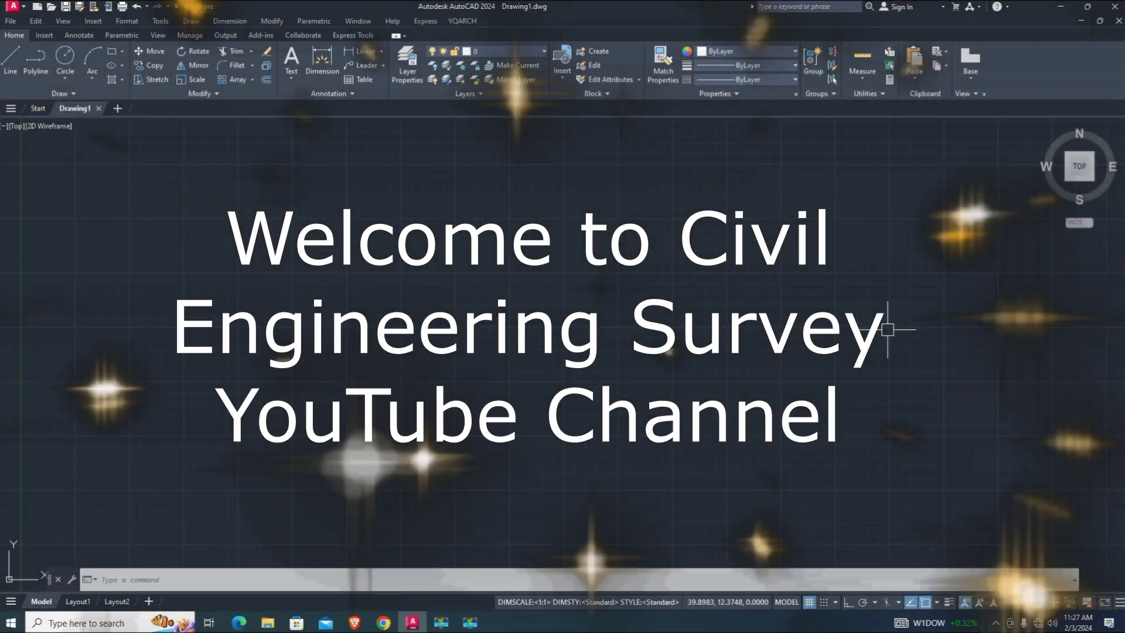
pyautogui.click(1001, 396)
pyautogui.click(381, 219)
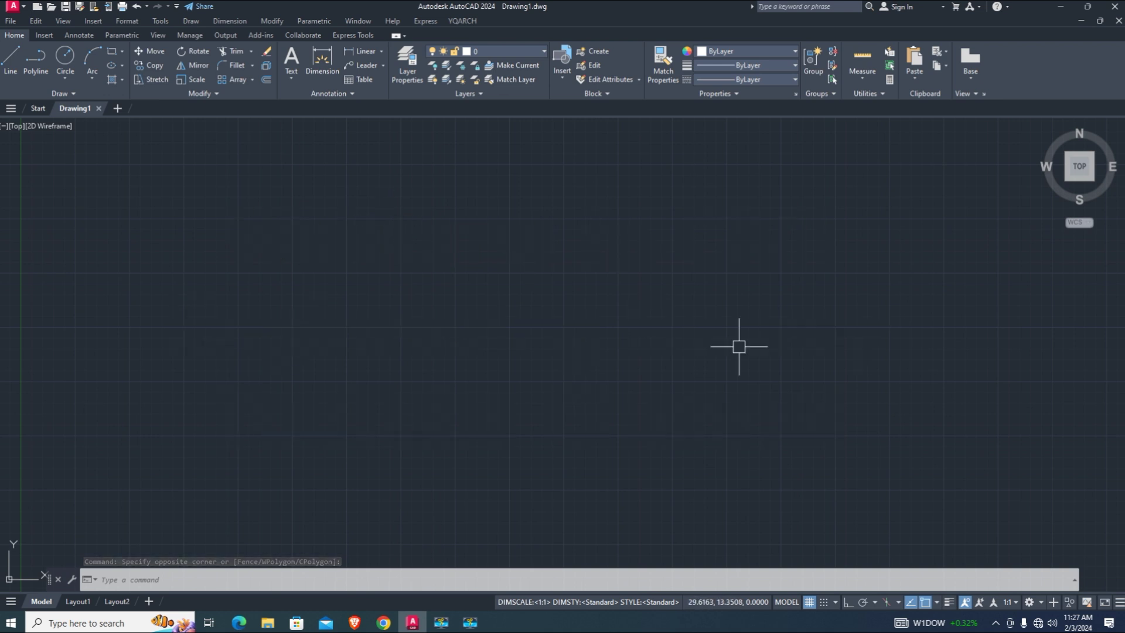
pyautogui.click(762, 350)
pyautogui.click(558, 243)
pyautogui.click(847, 326)
pyautogui.click(366, 179)
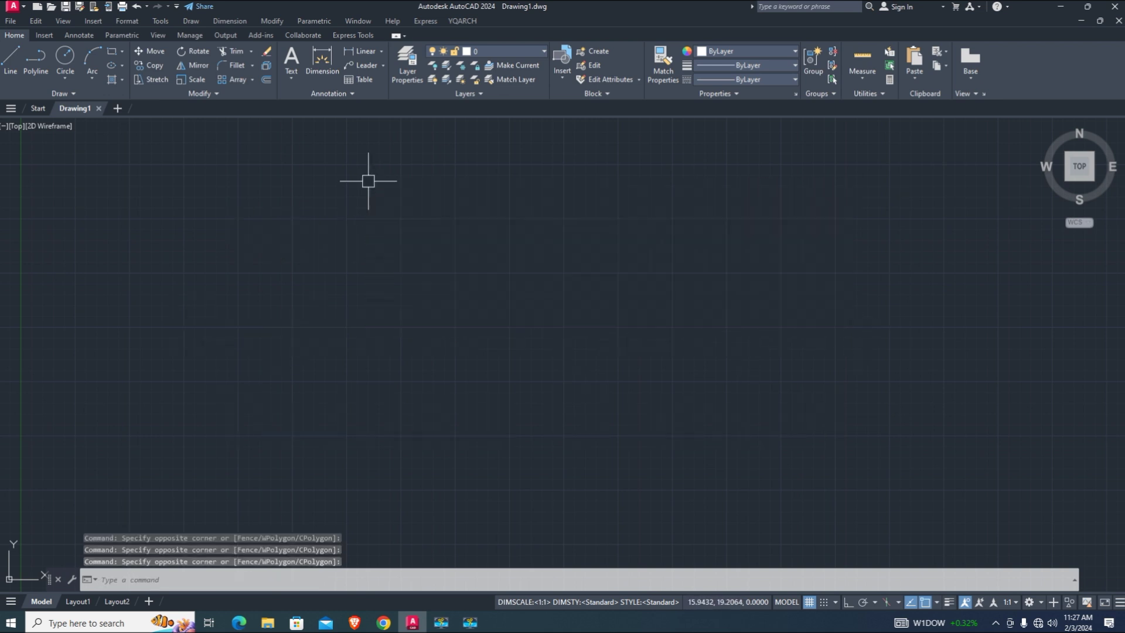
pyautogui.click(972, 436)
pyautogui.click(360, 215)
pyautogui.click(357, 218)
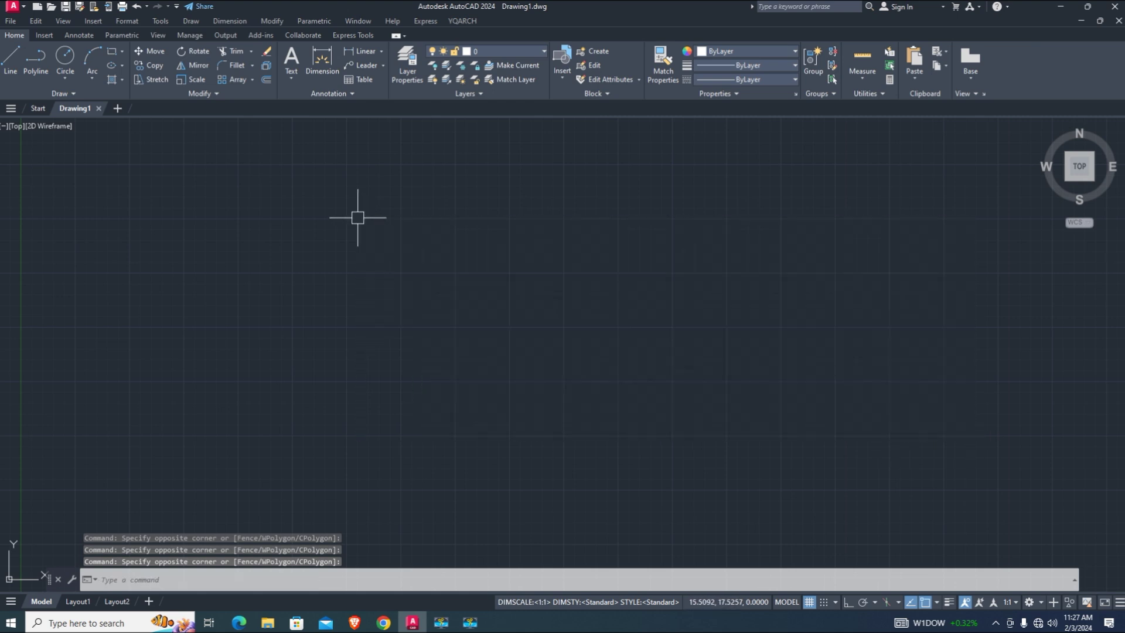
pyautogui.click(1079, 472)
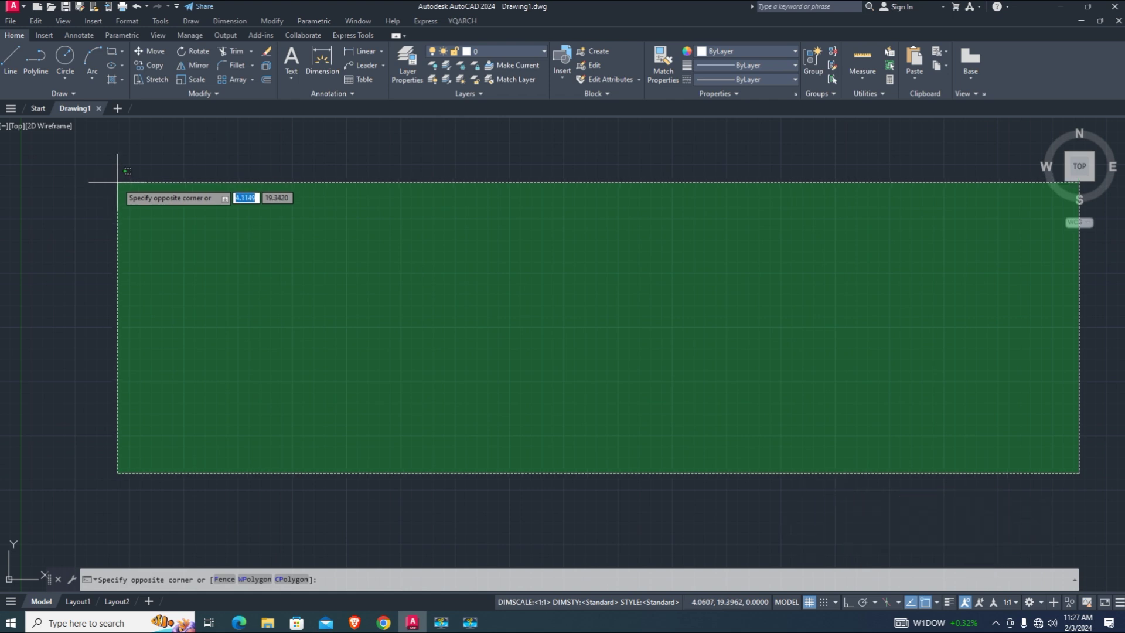
pyautogui.click(588, 271)
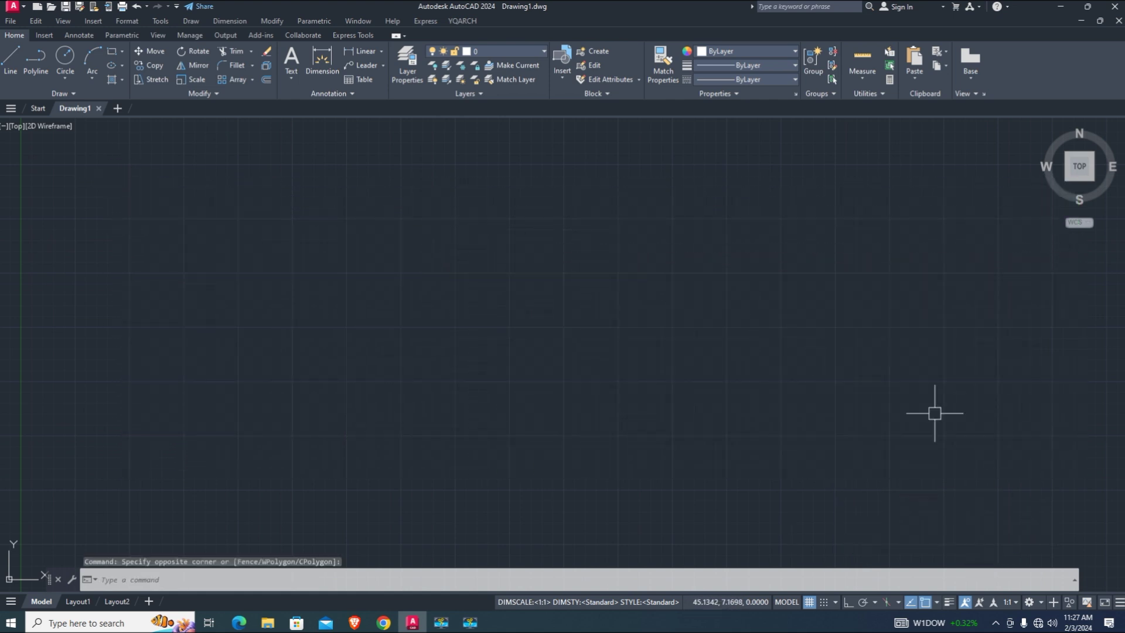
pyautogui.click(901, 408)
pyautogui.click(190, 208)
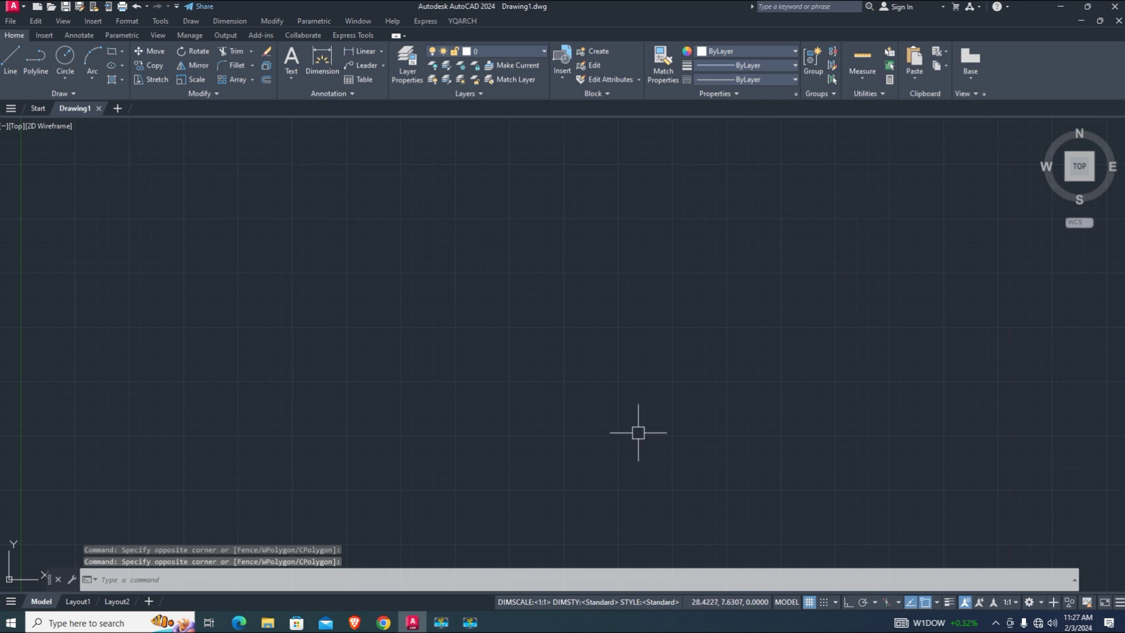
pyautogui.click(635, 455)
pyautogui.click(553, 359)
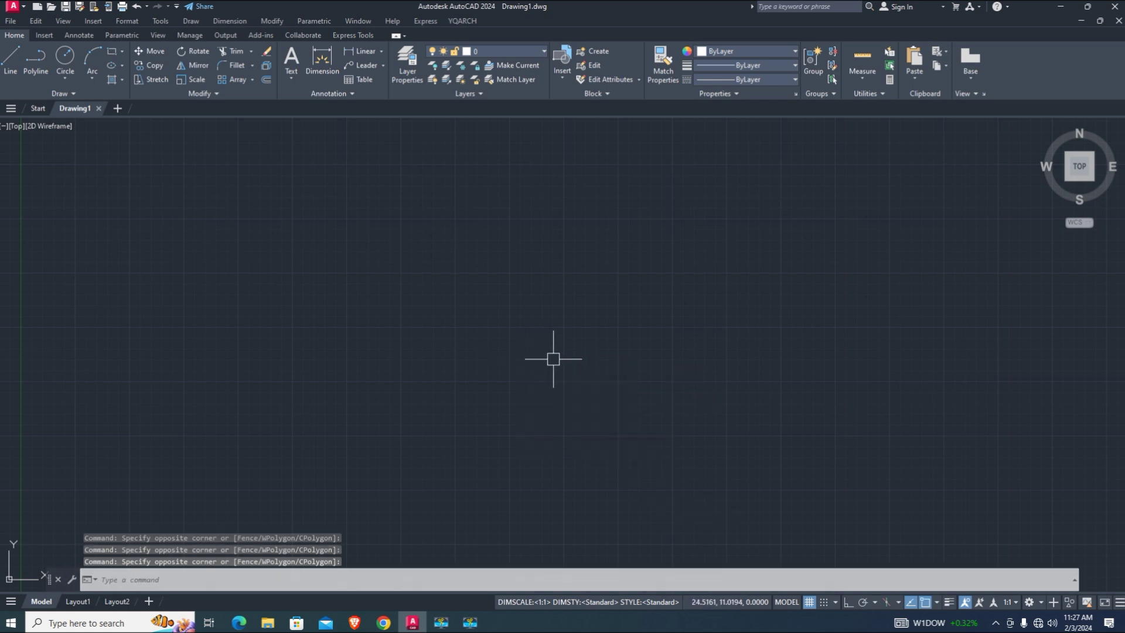
# - Load the speak LISP routine from the Downloads folder as an application
pyautogui.write('ap')
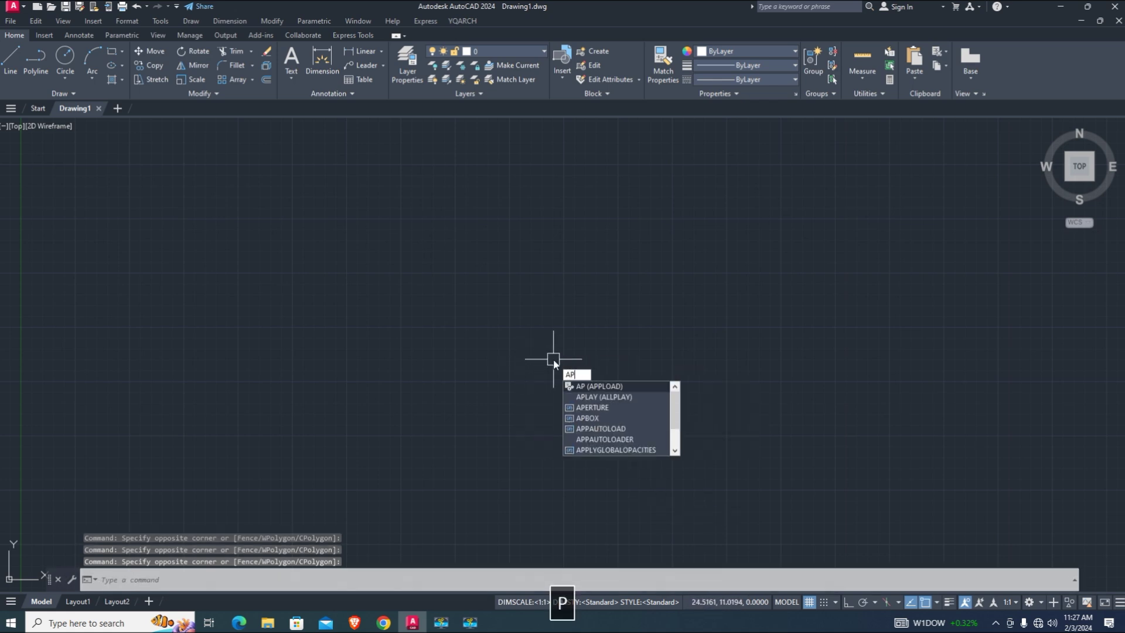
pyautogui.press('space')
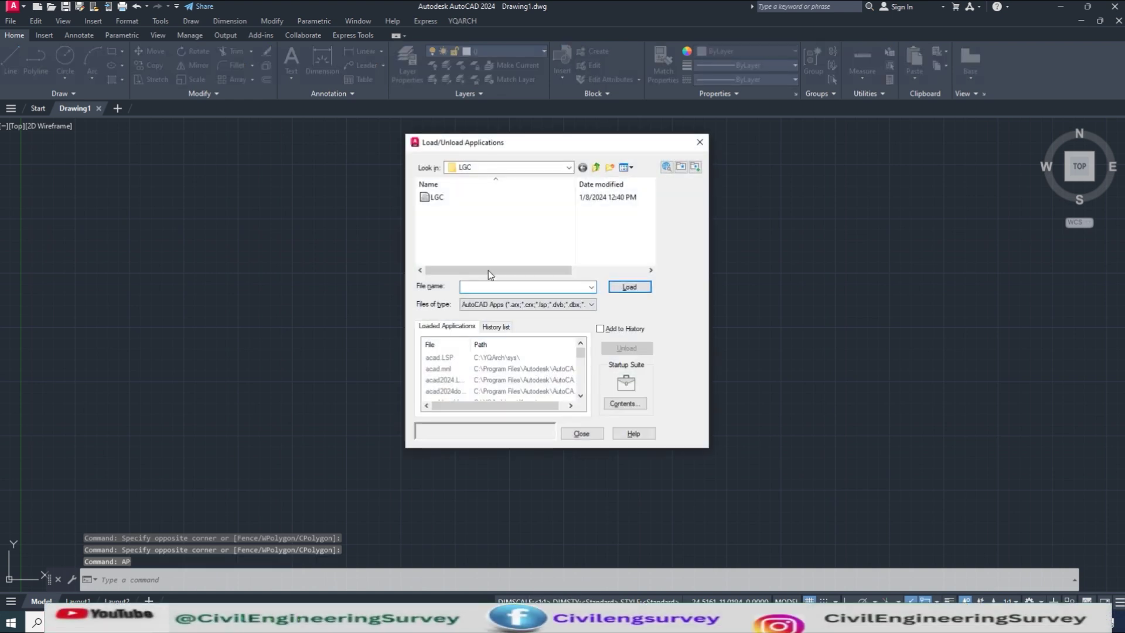
pyautogui.click(596, 169)
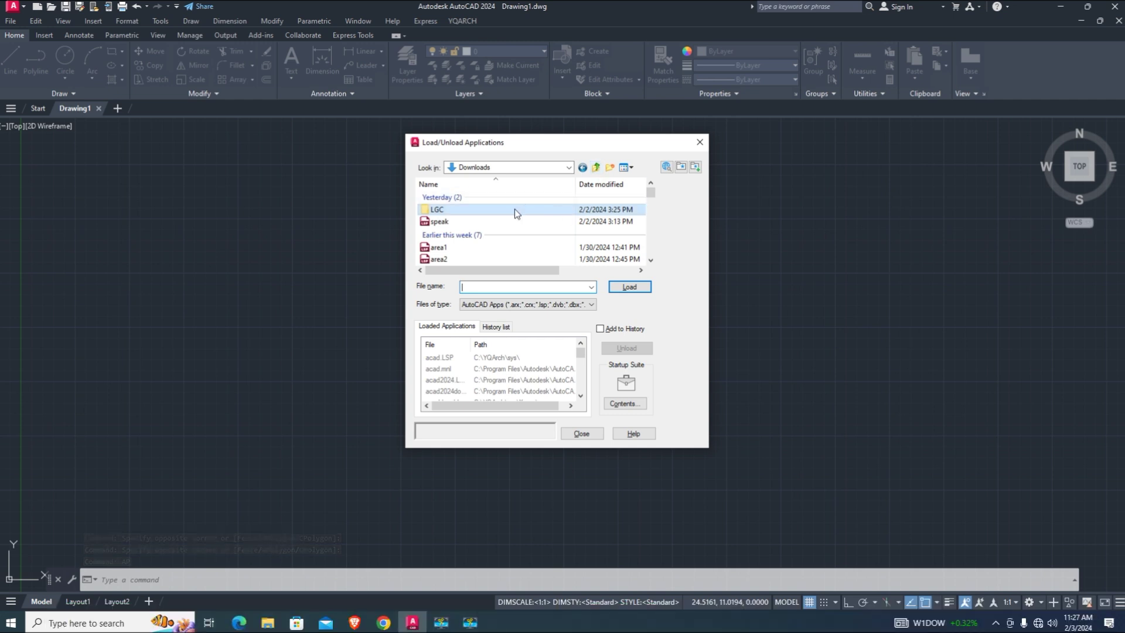
pyautogui.click(452, 222)
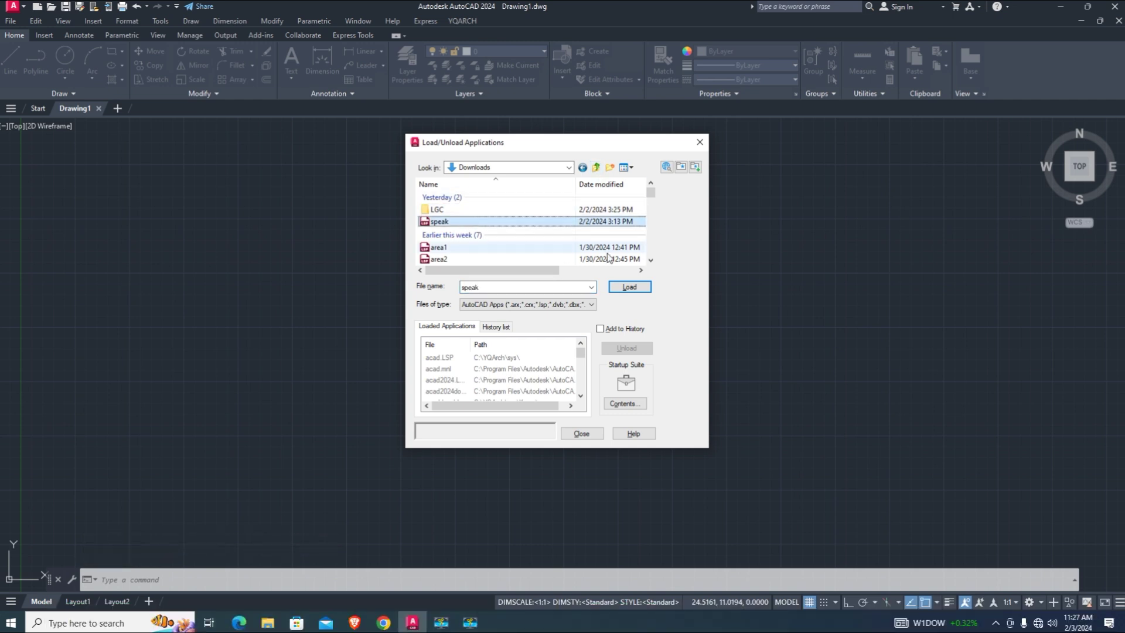
pyautogui.click(630, 287)
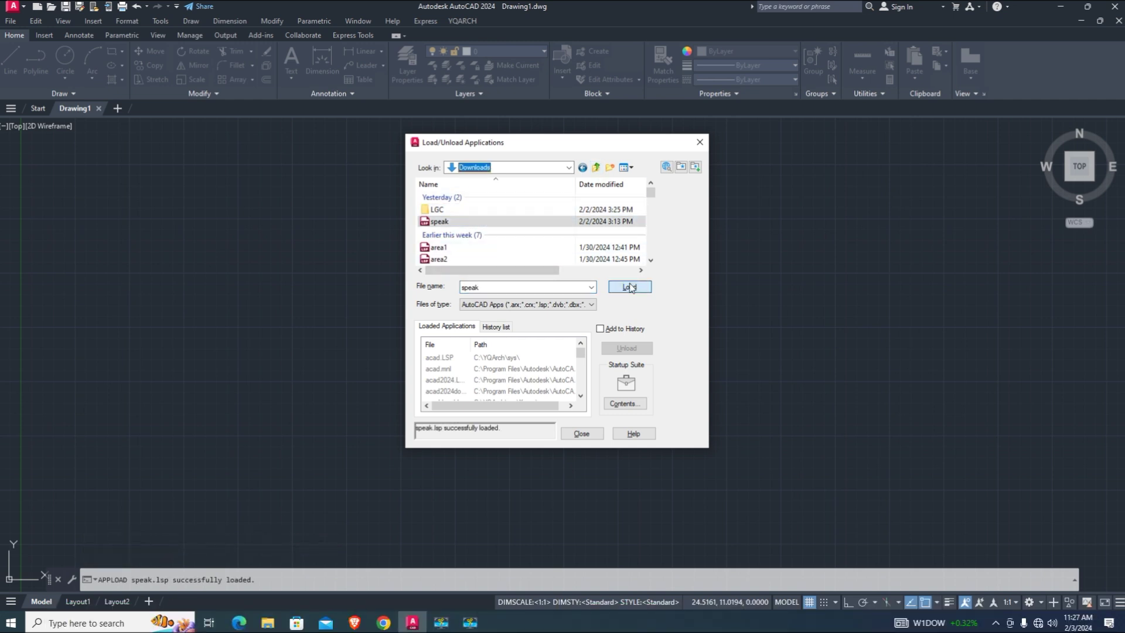
pyautogui.click(582, 434)
pyautogui.click(893, 436)
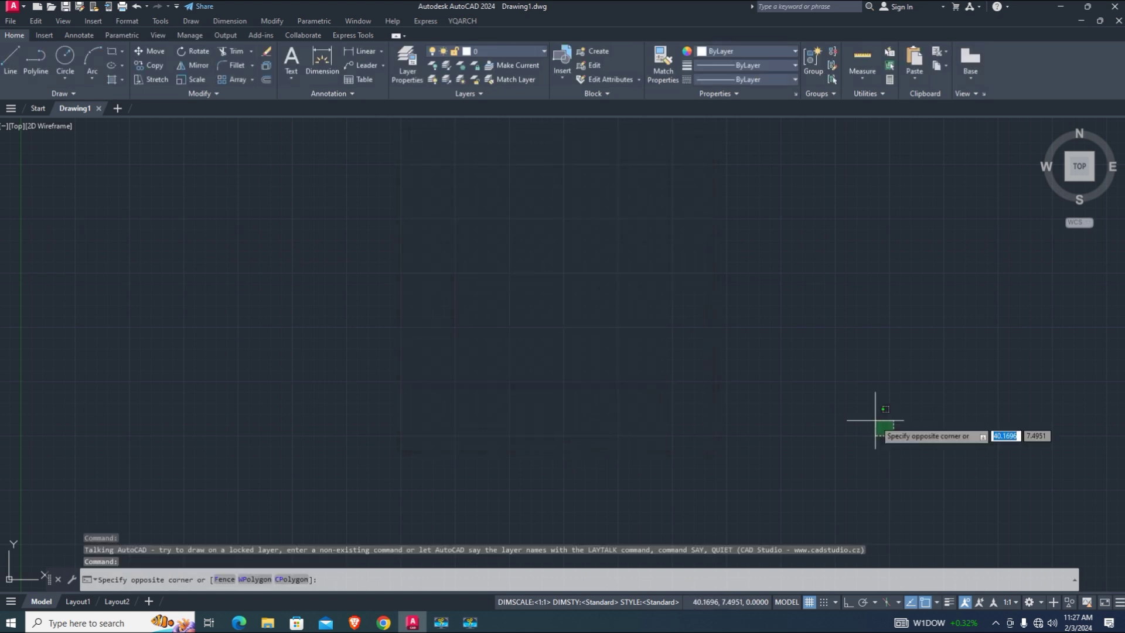
pyautogui.click(369, 231)
pyautogui.click(807, 342)
pyautogui.click(350, 178)
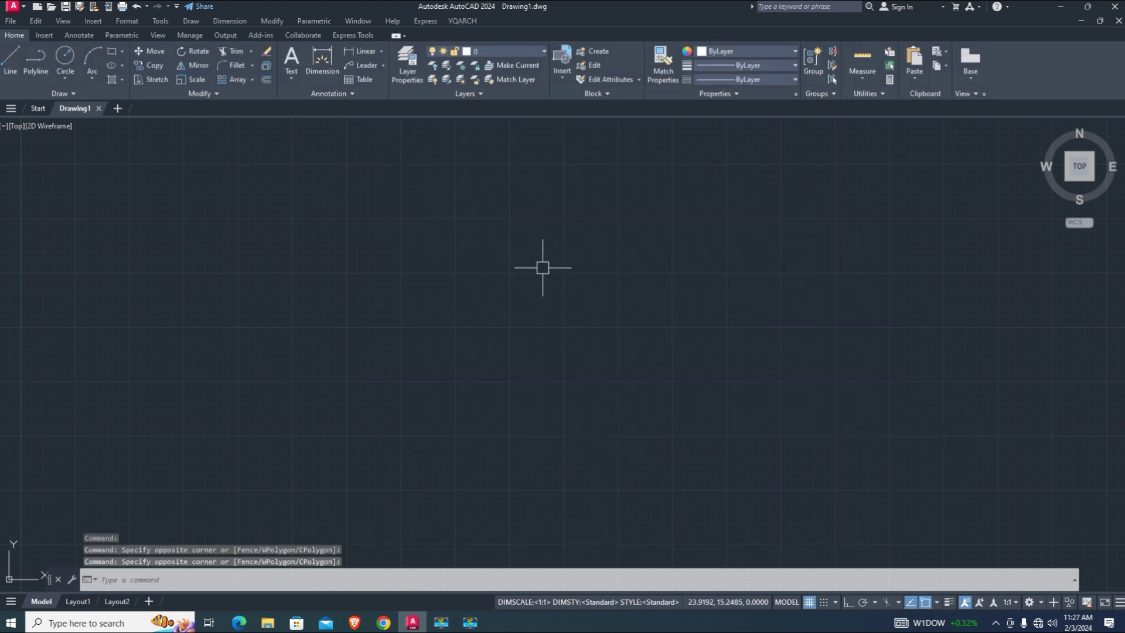
pyautogui.click(761, 369)
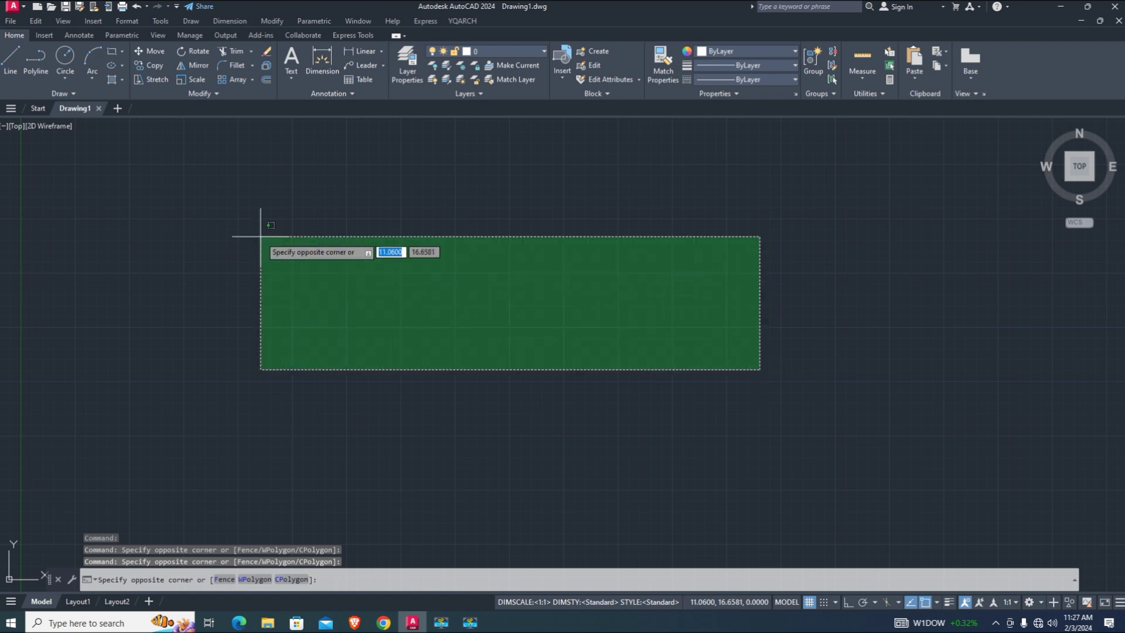
pyautogui.click(260, 236)
pyautogui.click(854, 404)
pyautogui.click(554, 330)
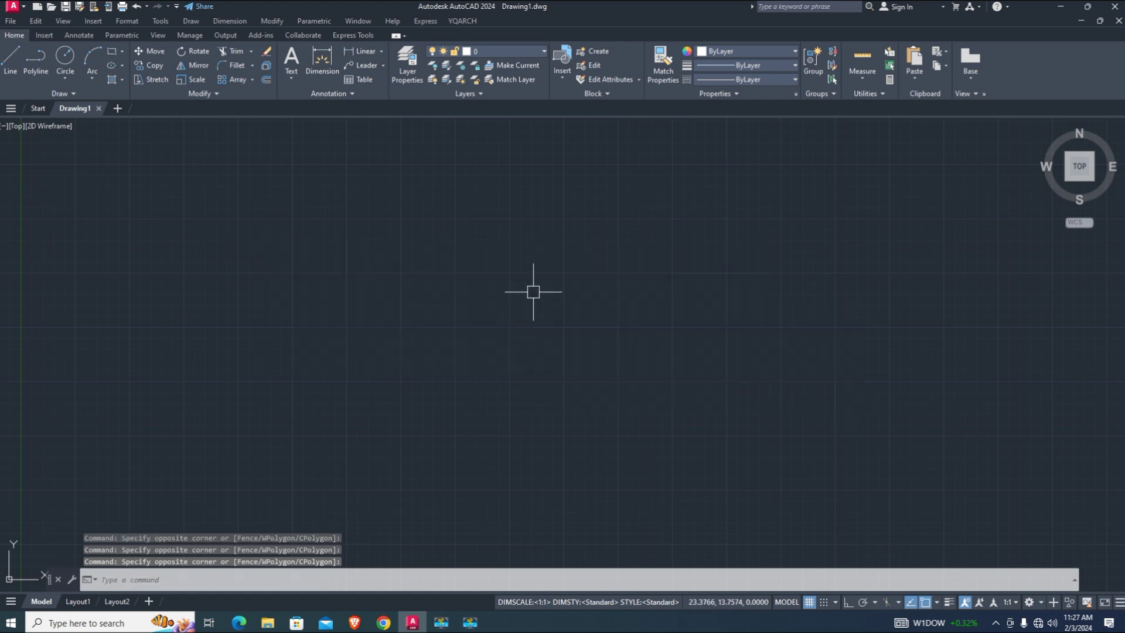
# - Create a new layer named door in the layer properties
pyautogui.write('LA')
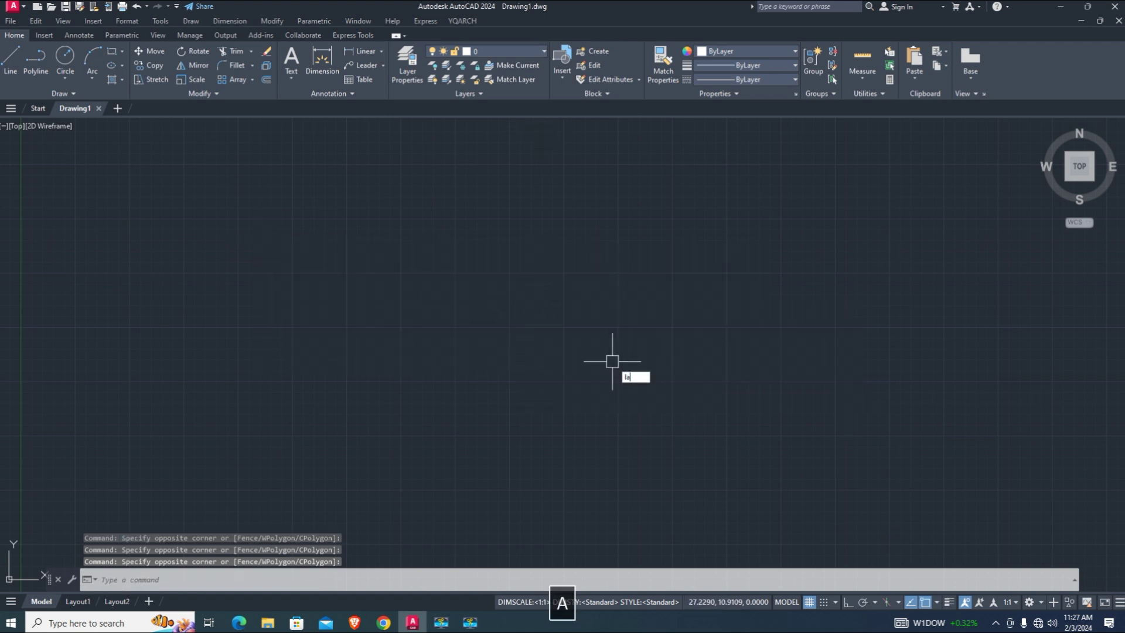
pyautogui.press('space')
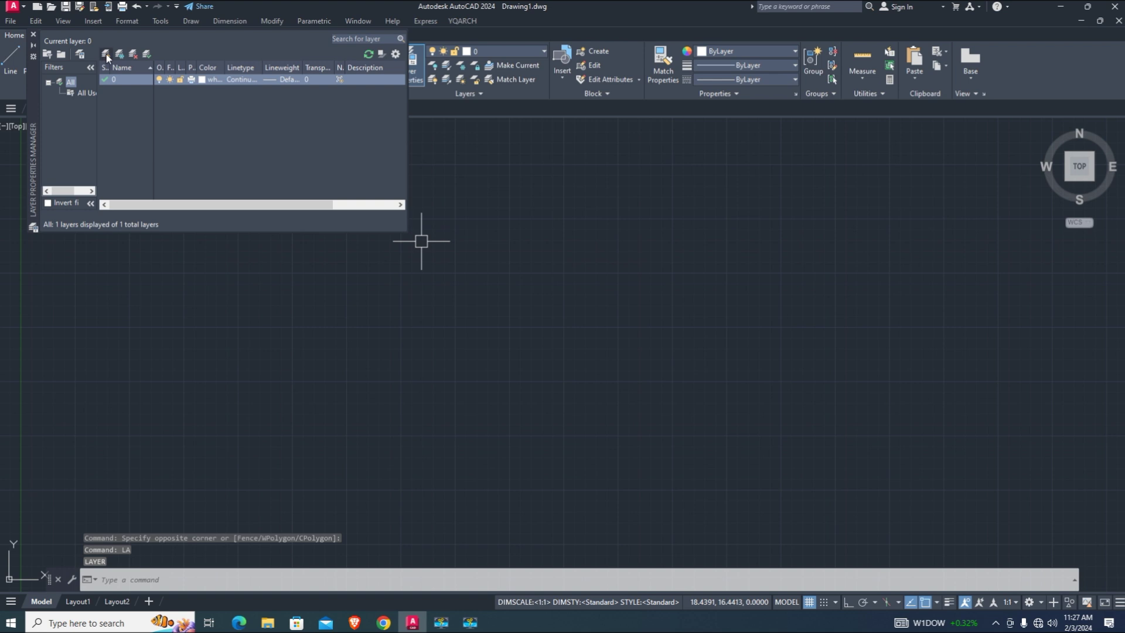
pyautogui.click(106, 54)
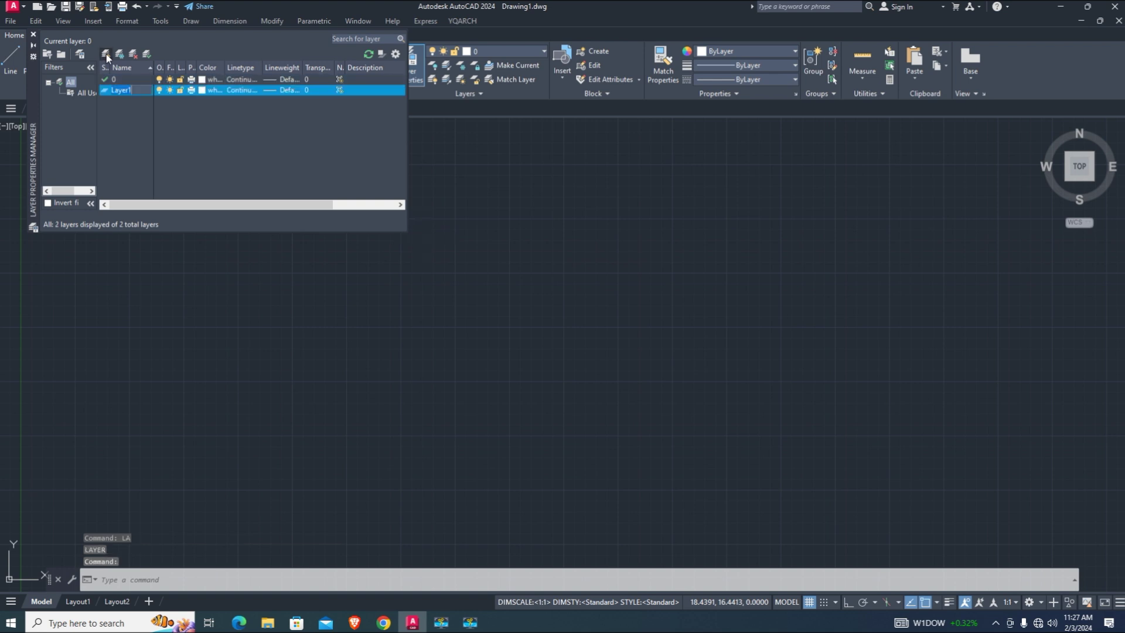
pyautogui.write('door')
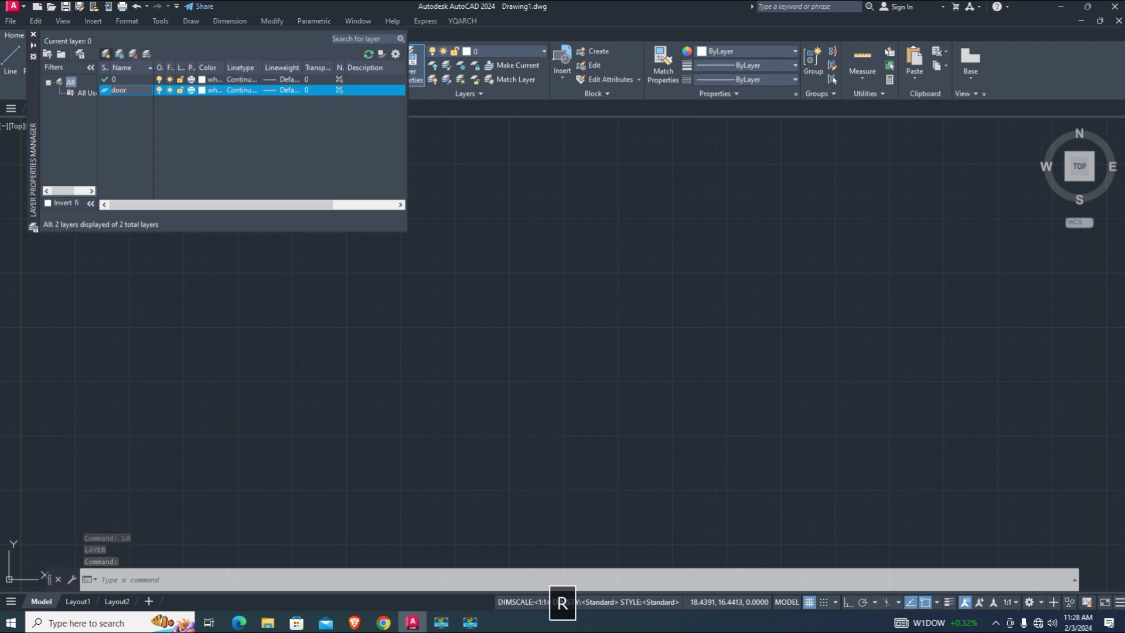
pyautogui.hotkey('ctrl', 'z')
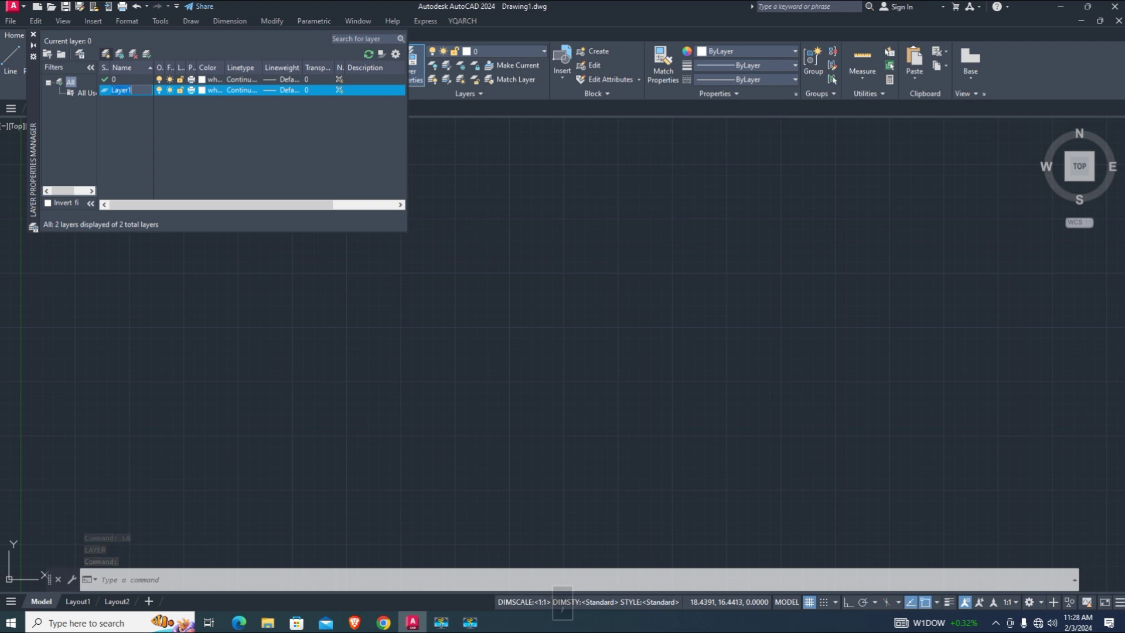
pyautogui.press('Return')
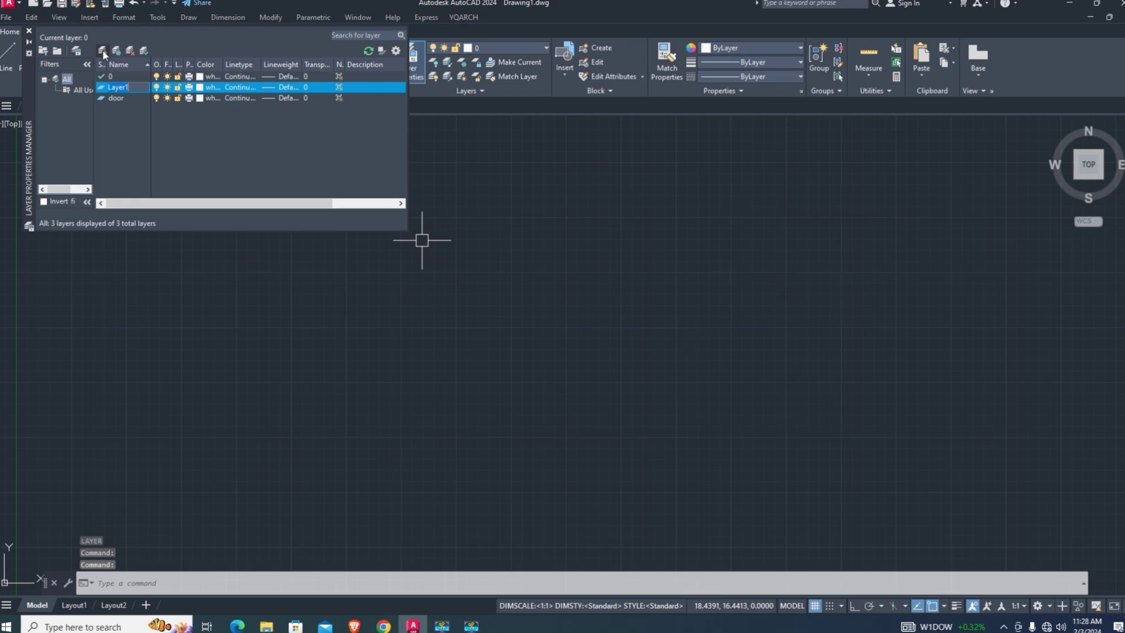
# - Add two more layers named window and wall, and close the layer properties
pyautogui.write('window')
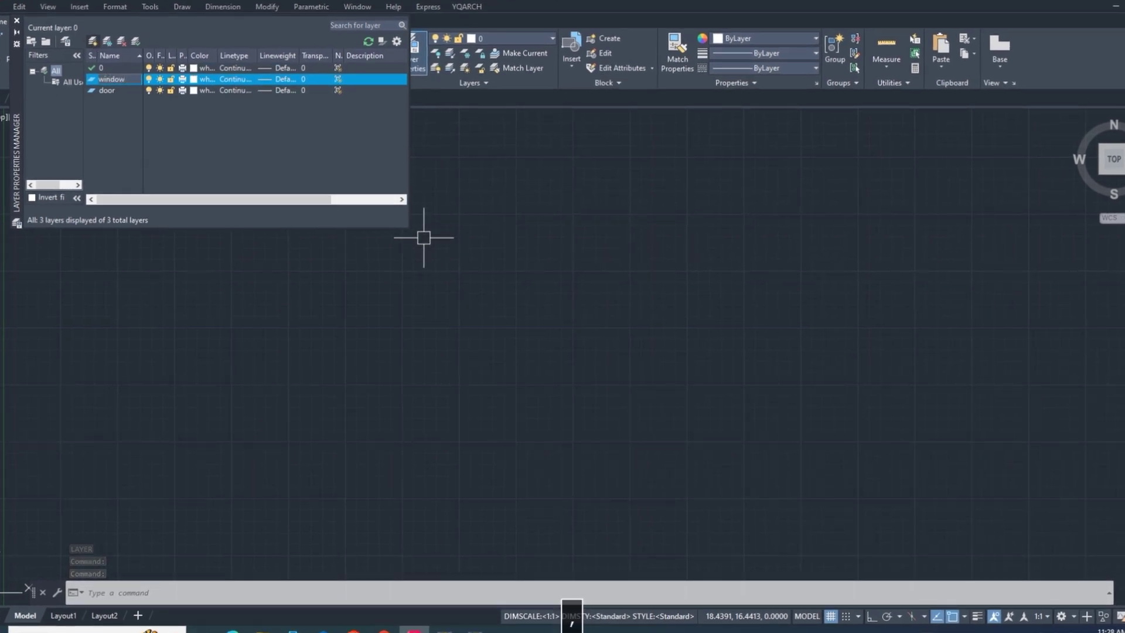
pyautogui.hotkey('ctrl', 'z')
pyautogui.press('Return')
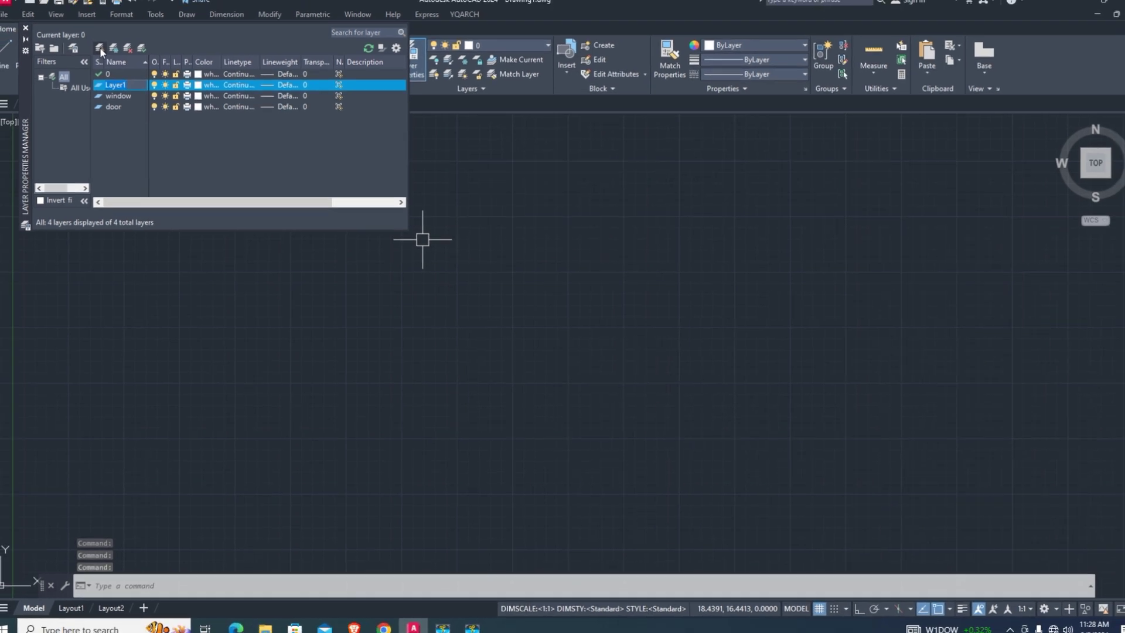
pyautogui.write('wall')
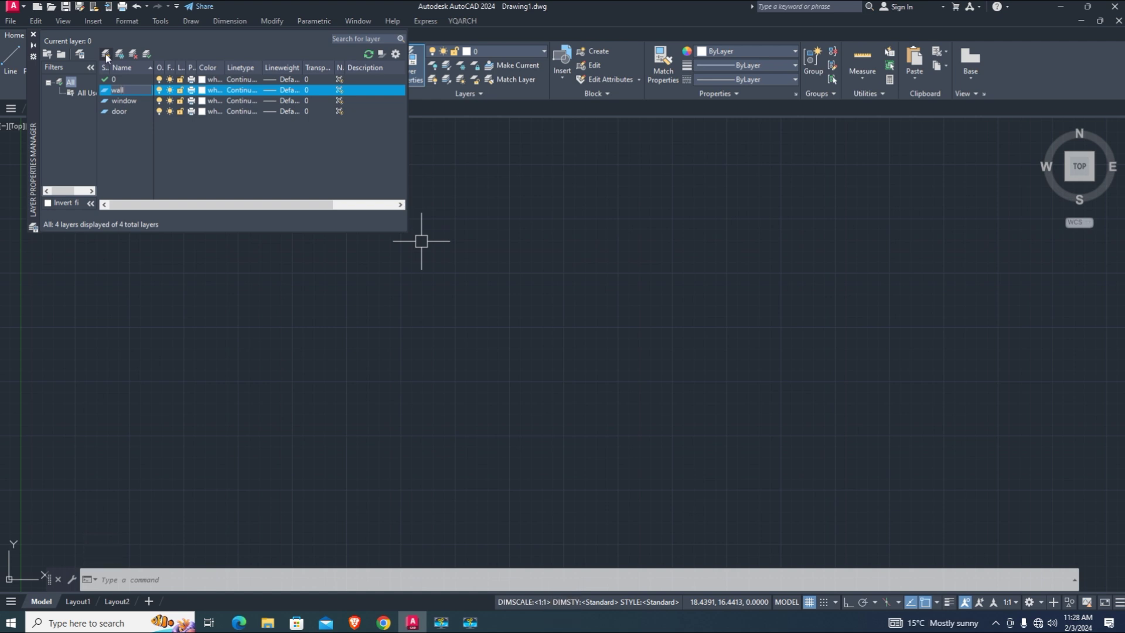
pyautogui.click(194, 160)
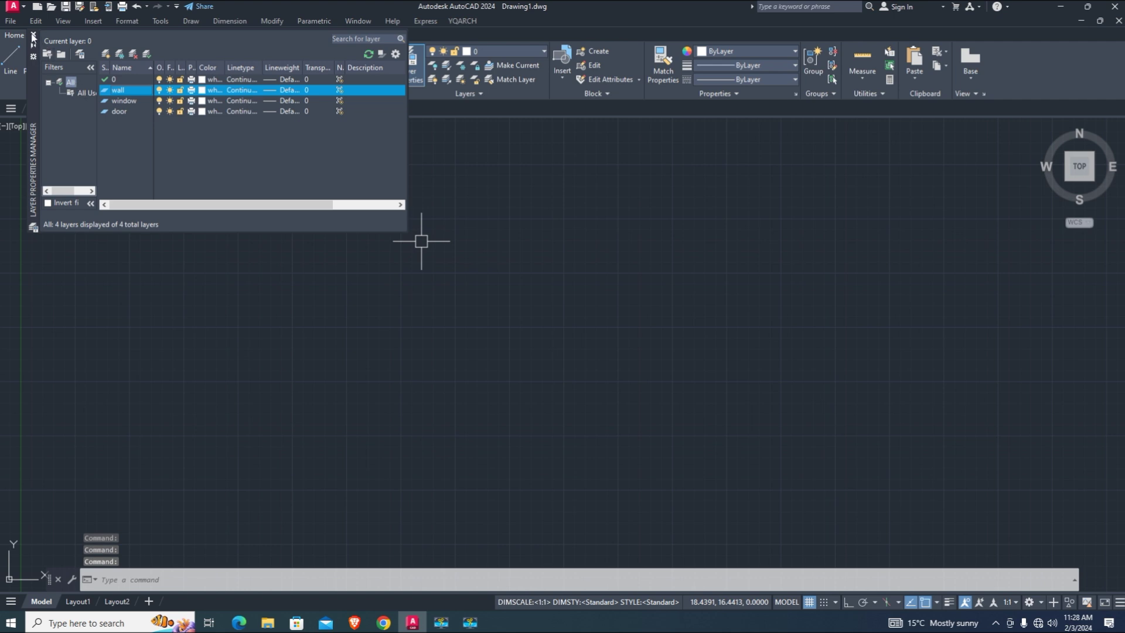
pyautogui.click(33, 34)
pyautogui.click(780, 344)
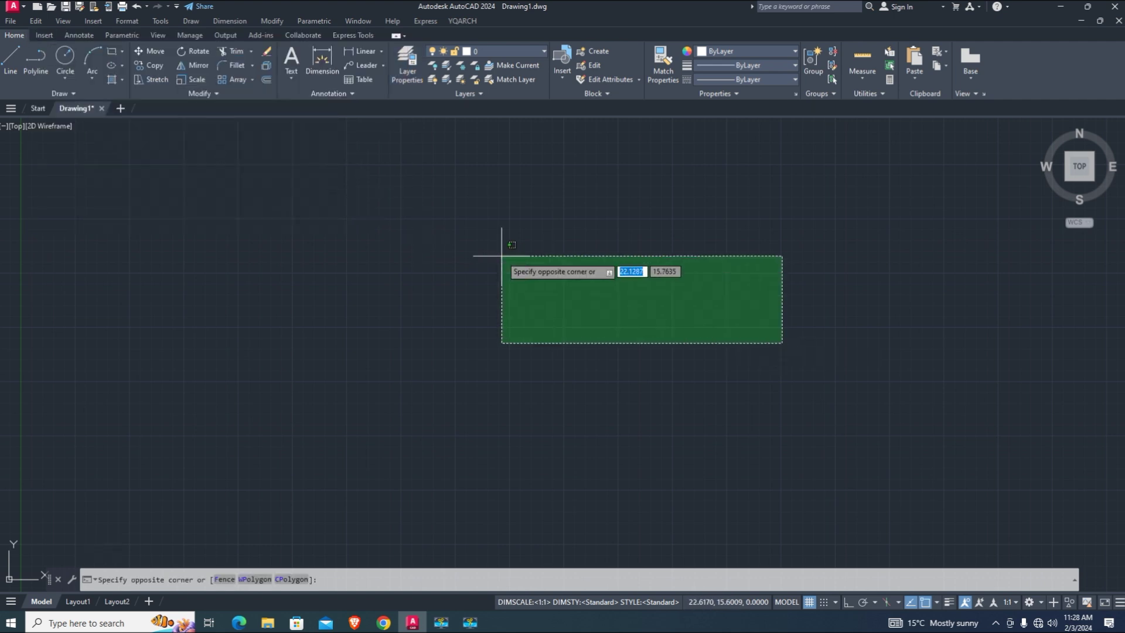
pyautogui.click(502, 253)
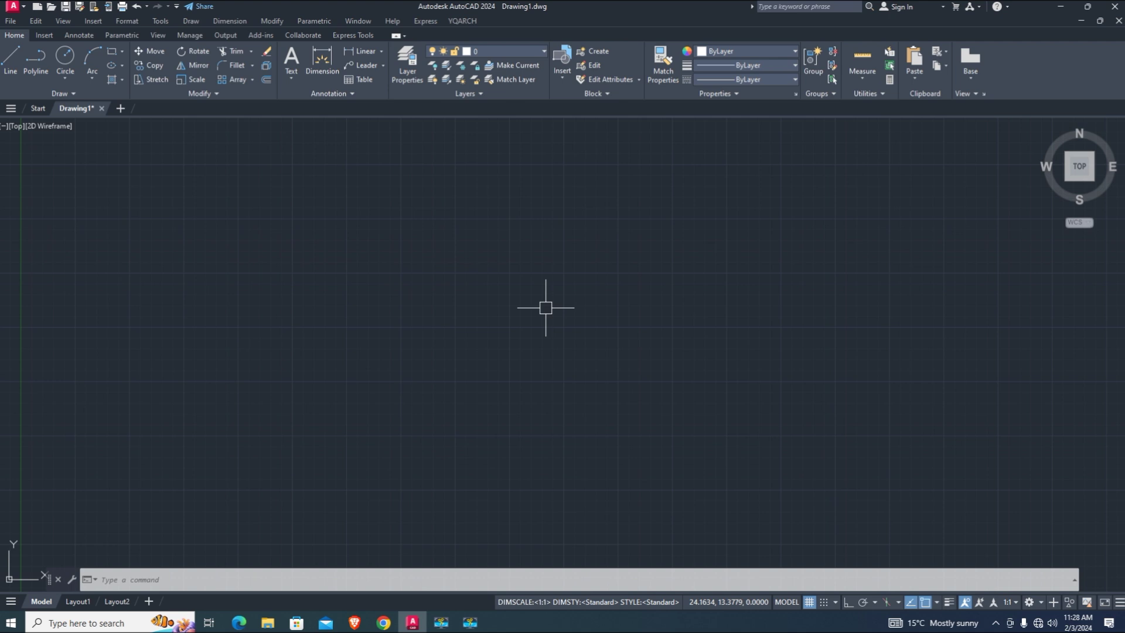
# - Run the SAY command and have it speak the text "la"
pyautogui.write('S')
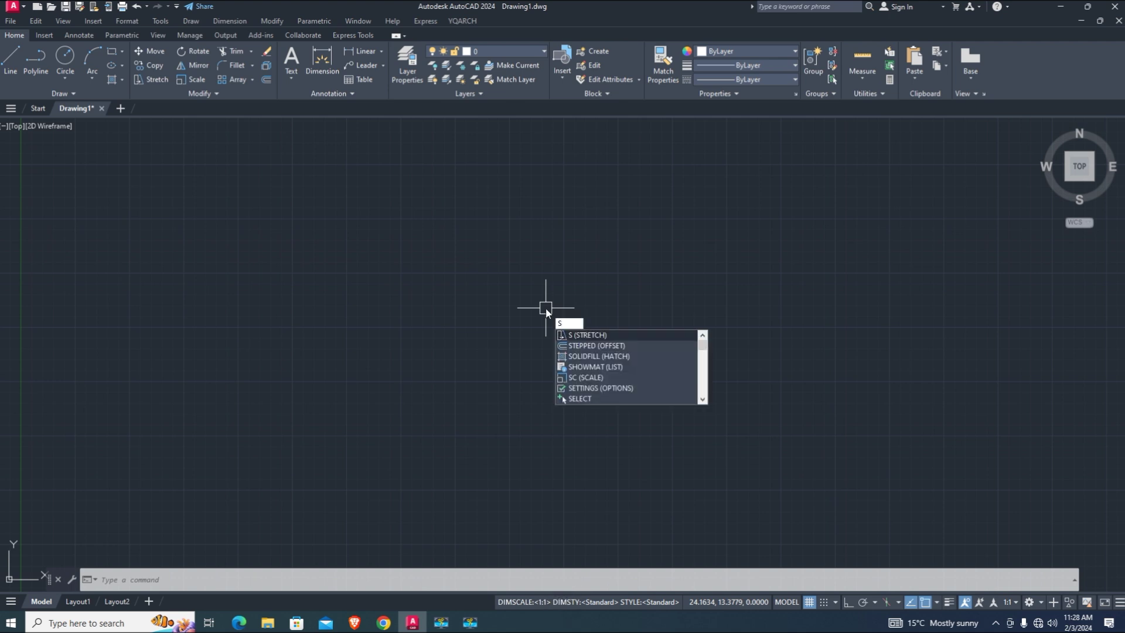
pyautogui.write('Ay')
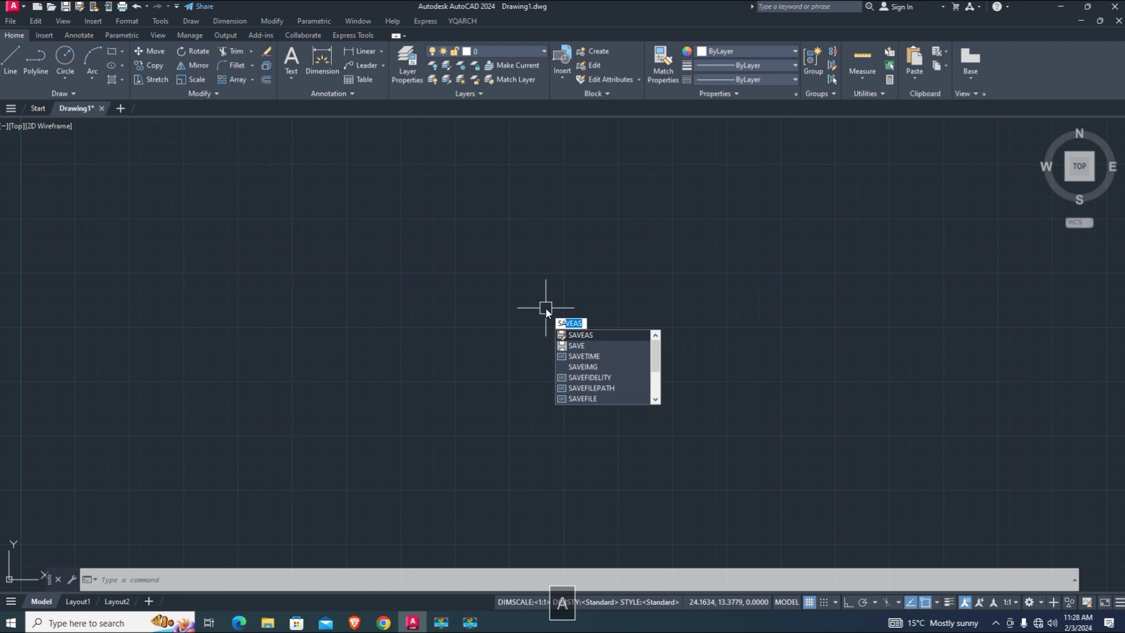
pyautogui.press('space')
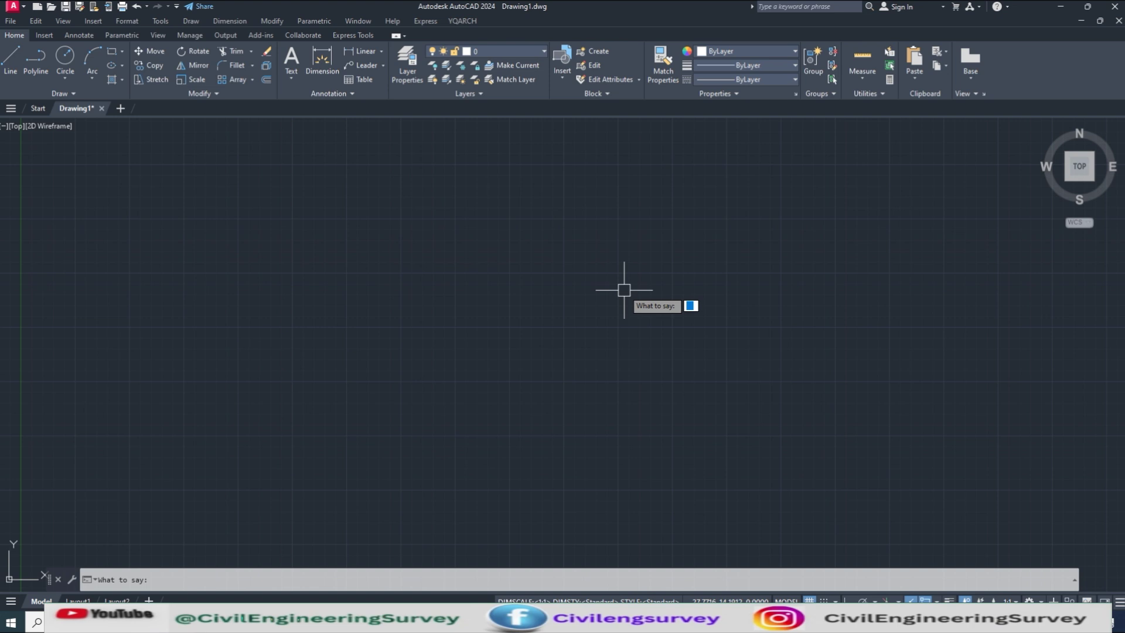
pyautogui.write('la')
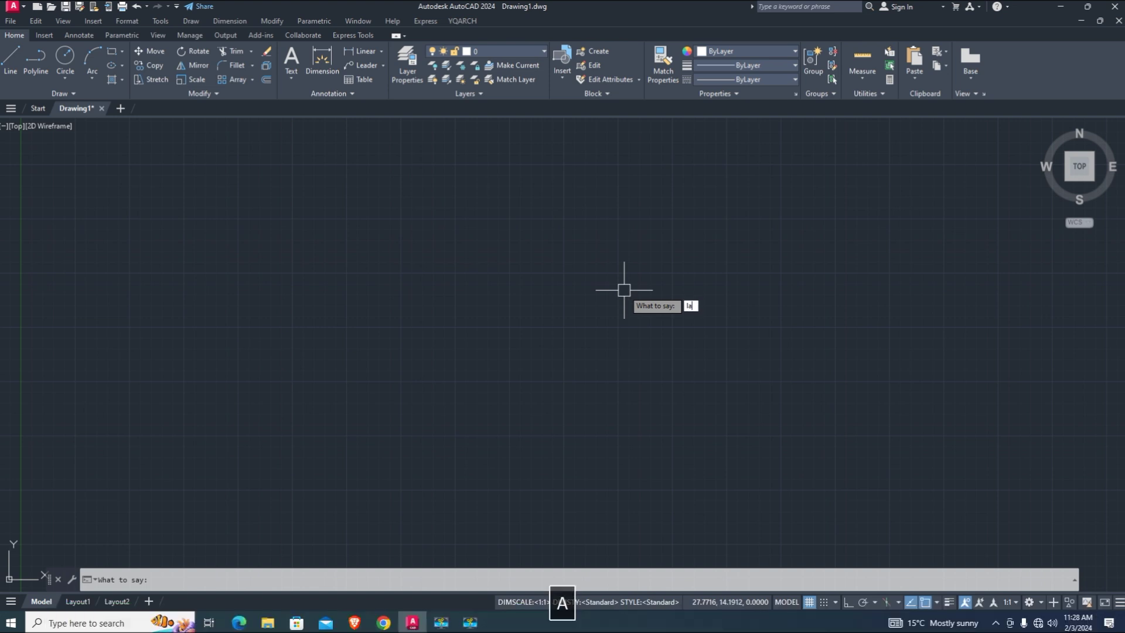
pyautogui.press('Return')
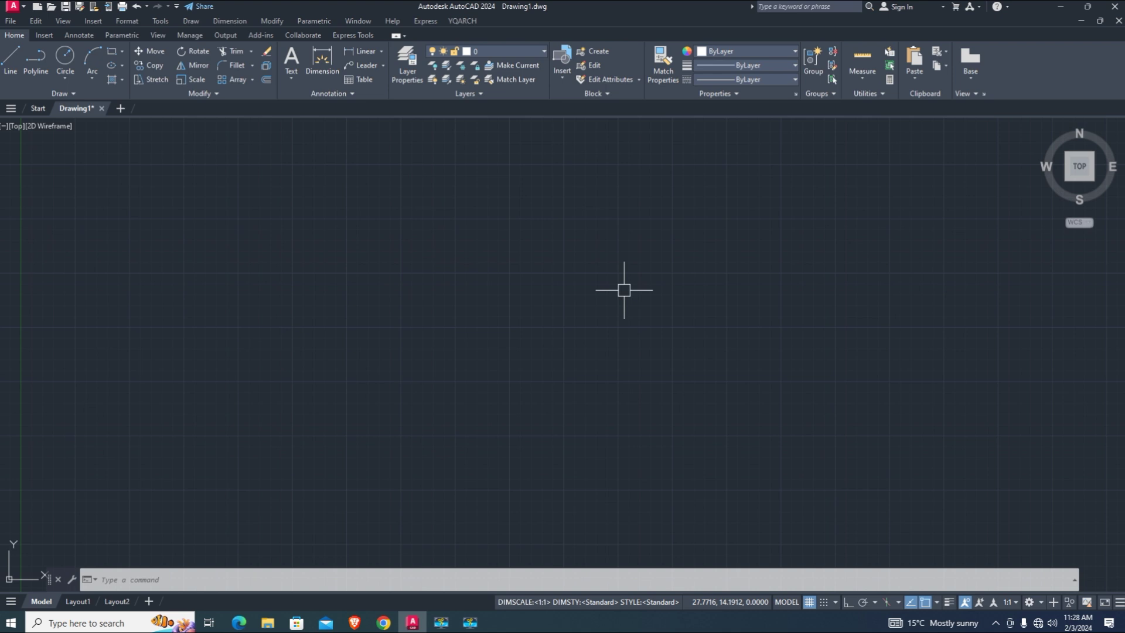
# - Draw a circle with a radius of about 5 units in the empty drawing area
pyautogui.write('c')
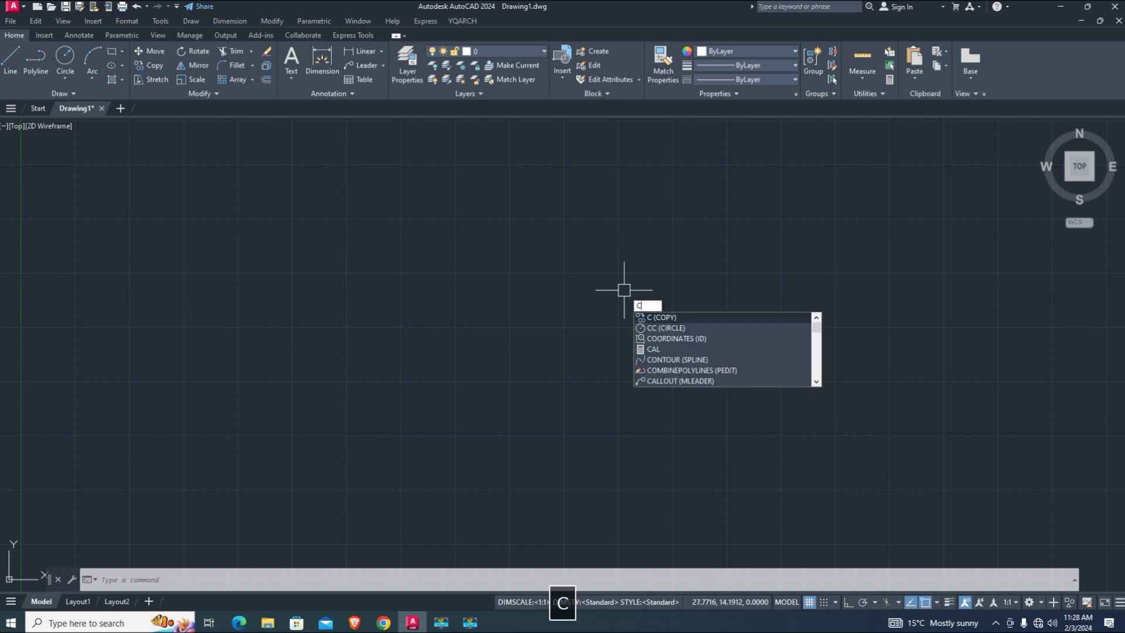
pyautogui.write('c')
pyautogui.press('space')
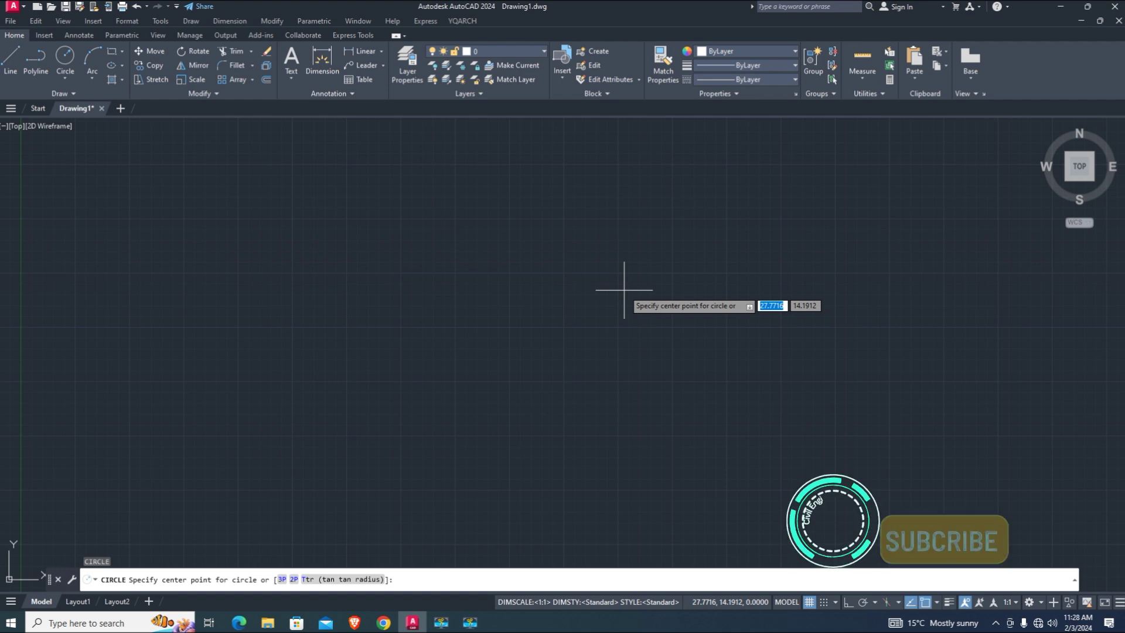
pyautogui.click(281, 282)
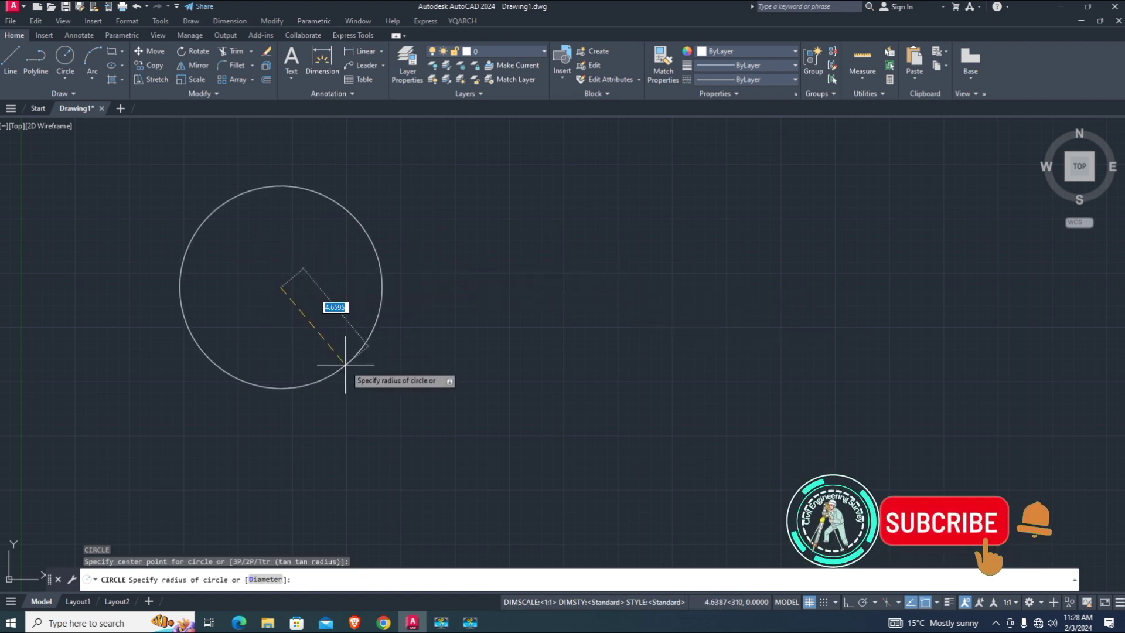
pyautogui.click(341, 364)
pyautogui.moveTo(600, 352); pyautogui.dragTo(587, 379, button='middle')
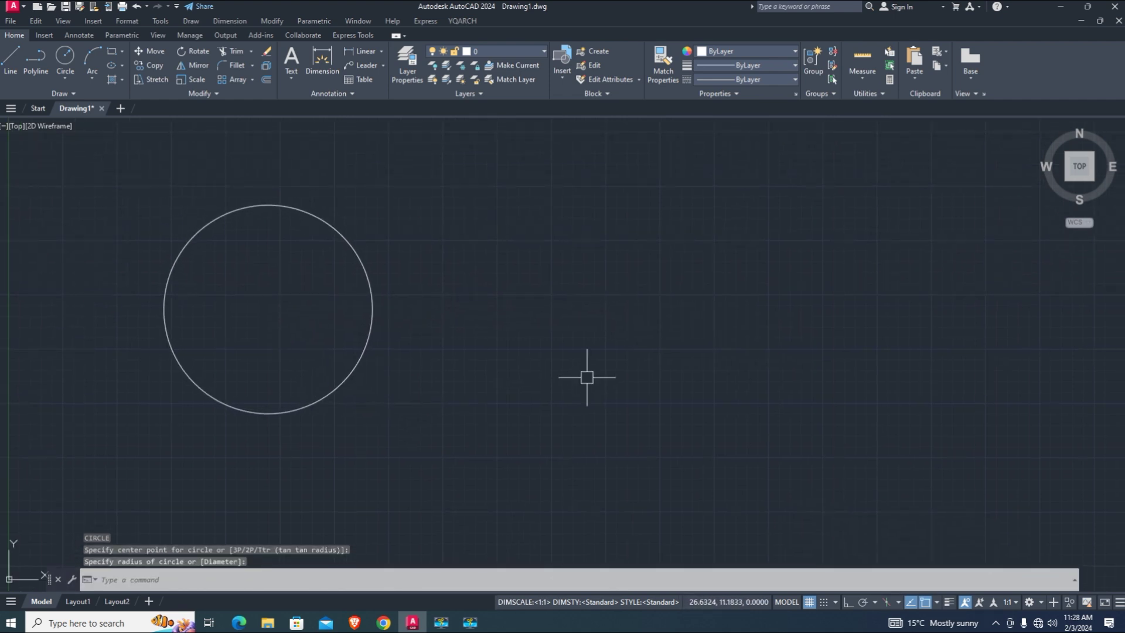
# - Draw a wide rectangle to the right of the circle, leaving a gap between the two shapes
pyautogui.write('rec')
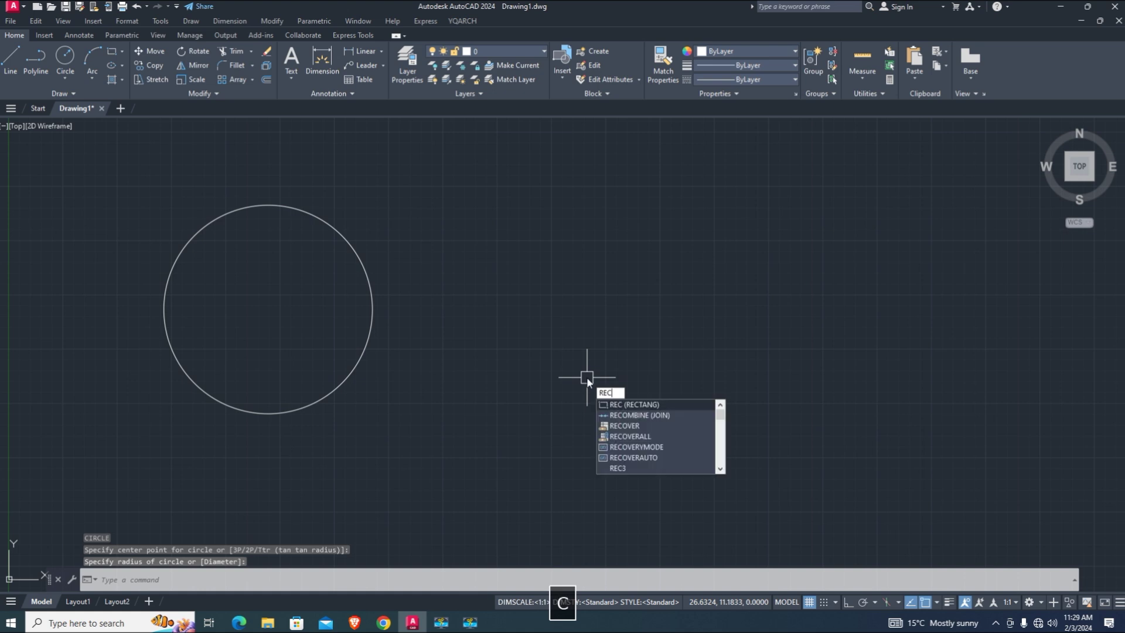
pyautogui.press('space')
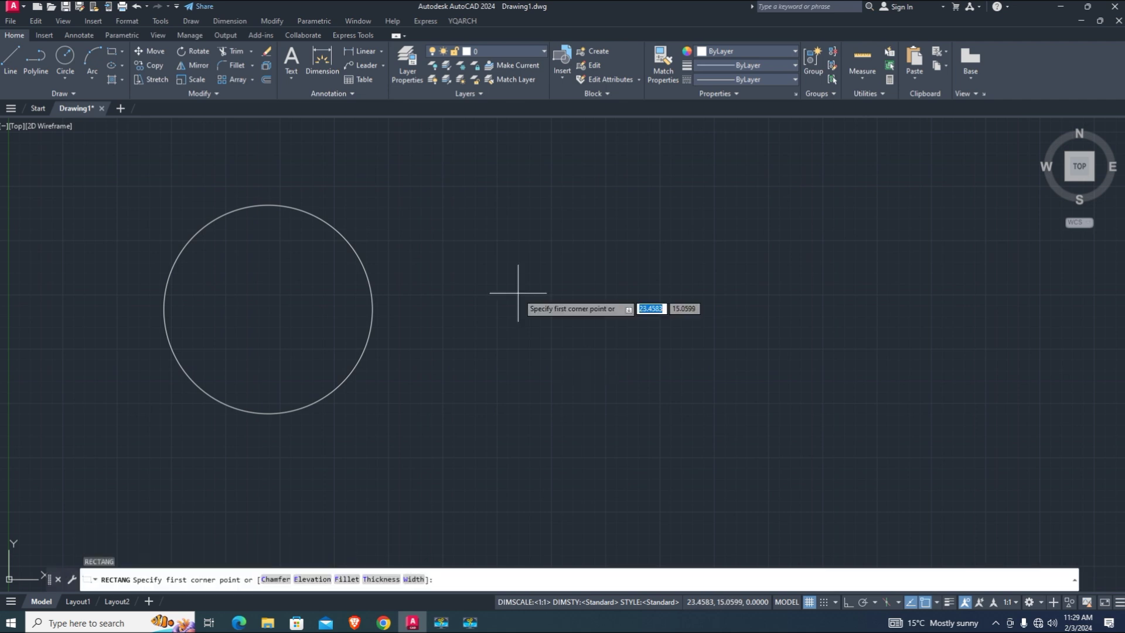
pyautogui.click(589, 207)
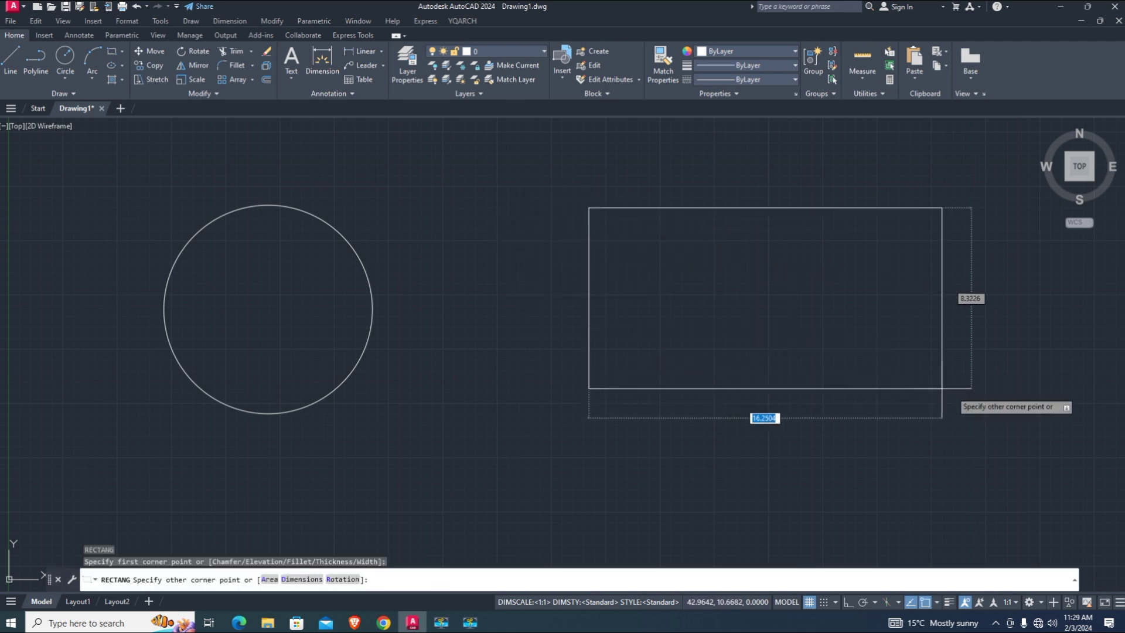
pyautogui.click(825, 369)
pyautogui.moveTo(994, 352)
pyautogui.mouseDown(button='middle')
pyautogui.moveTo(893, 343)
pyautogui.moveTo(834, 385)
pyautogui.moveTo(841, 392)
pyautogui.moveTo(577, 358)
pyautogui.mouseUp(button='middle')
pyautogui.scroll(-2, 841, 392)
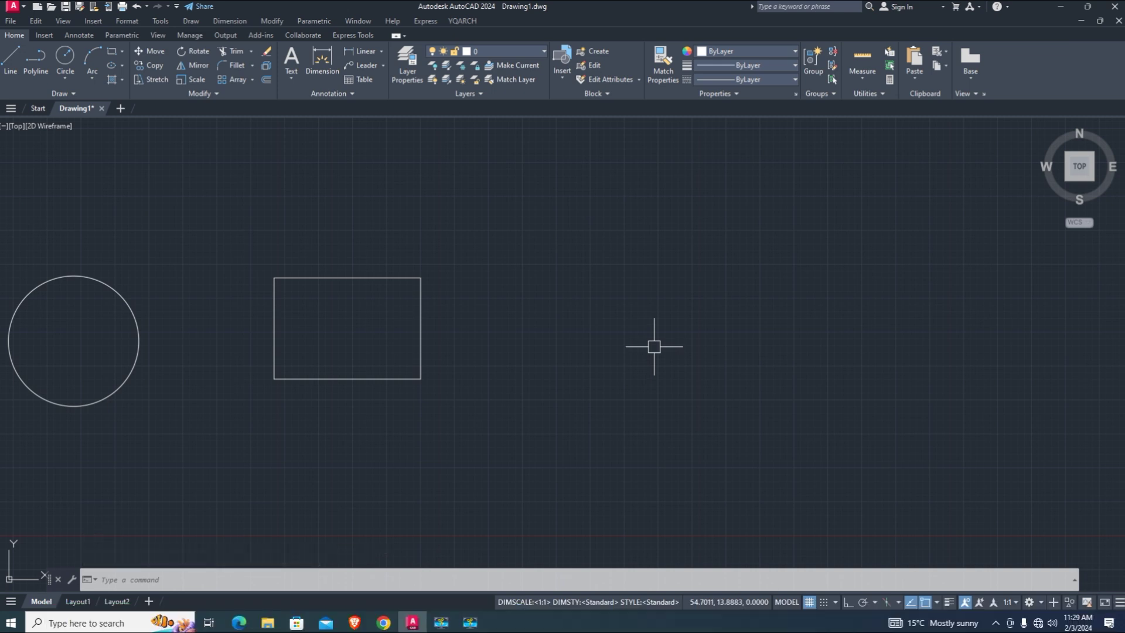
pyautogui.write('eli')
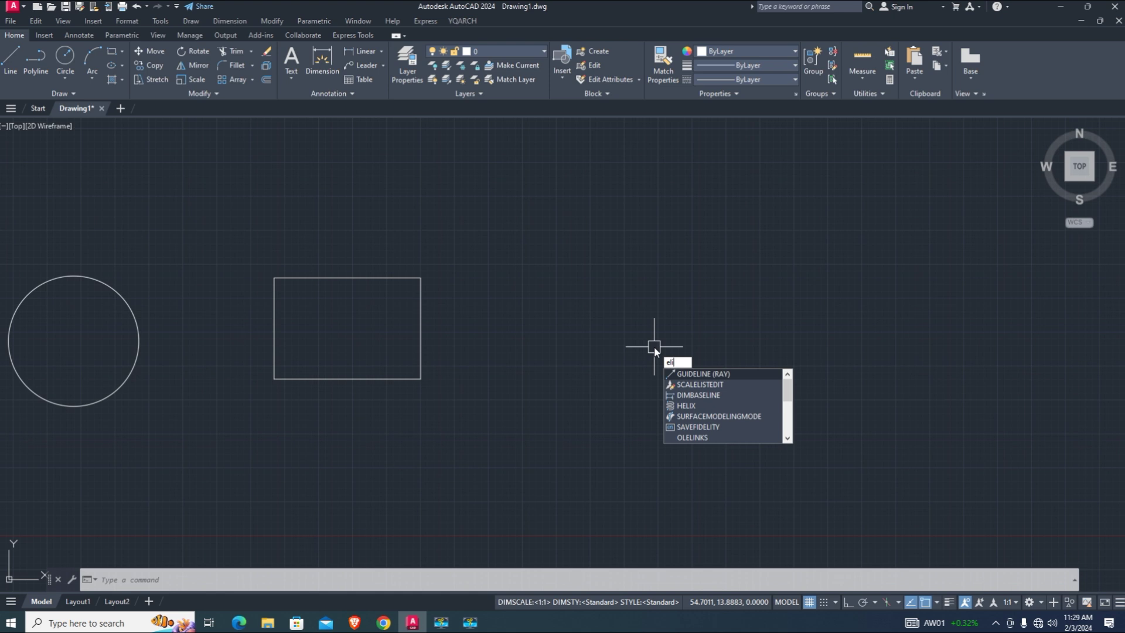
pyautogui.press('BackSpace')
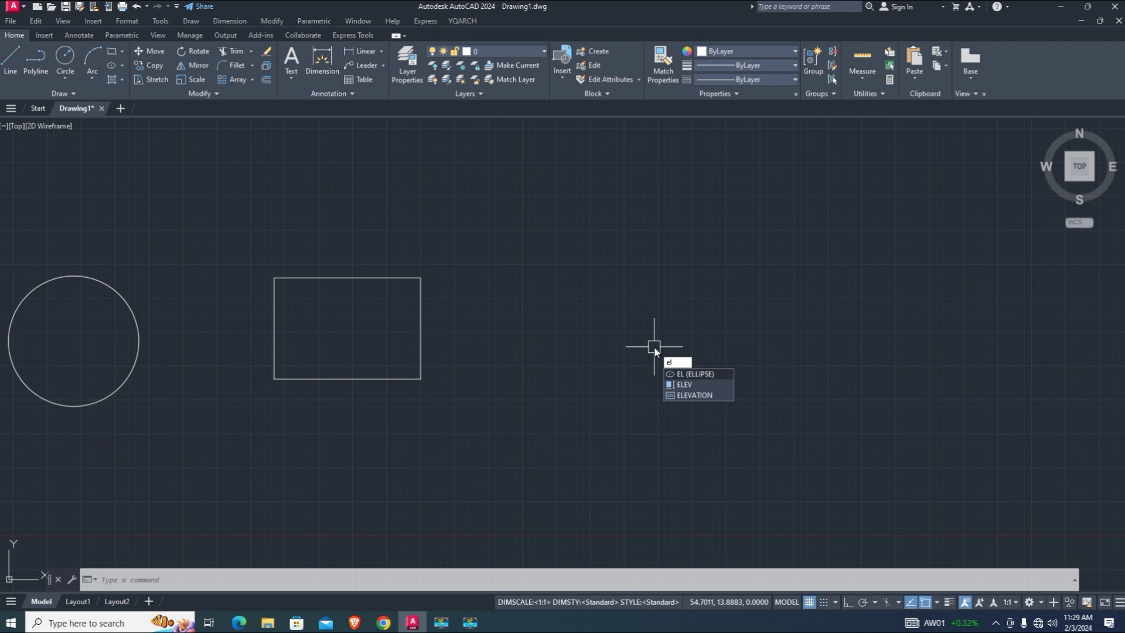
pyautogui.press('Escape')
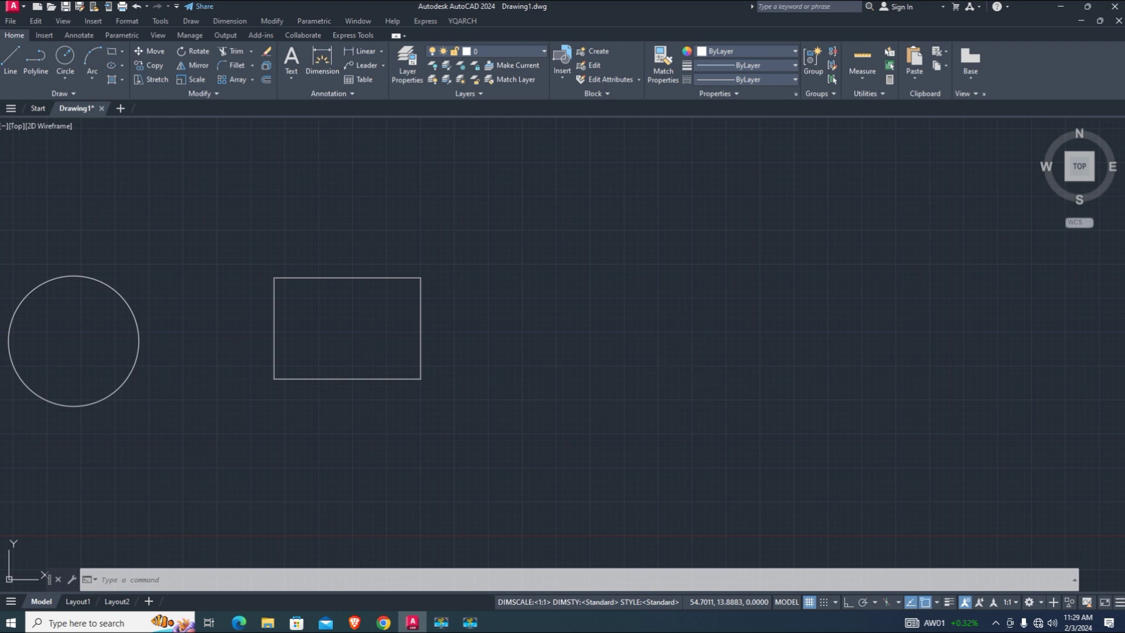
# - Draw a tilted ellipse to the right of the rectangle by its axis endpoints and other axis distance
pyautogui.write('el')
pyautogui.press('Return')
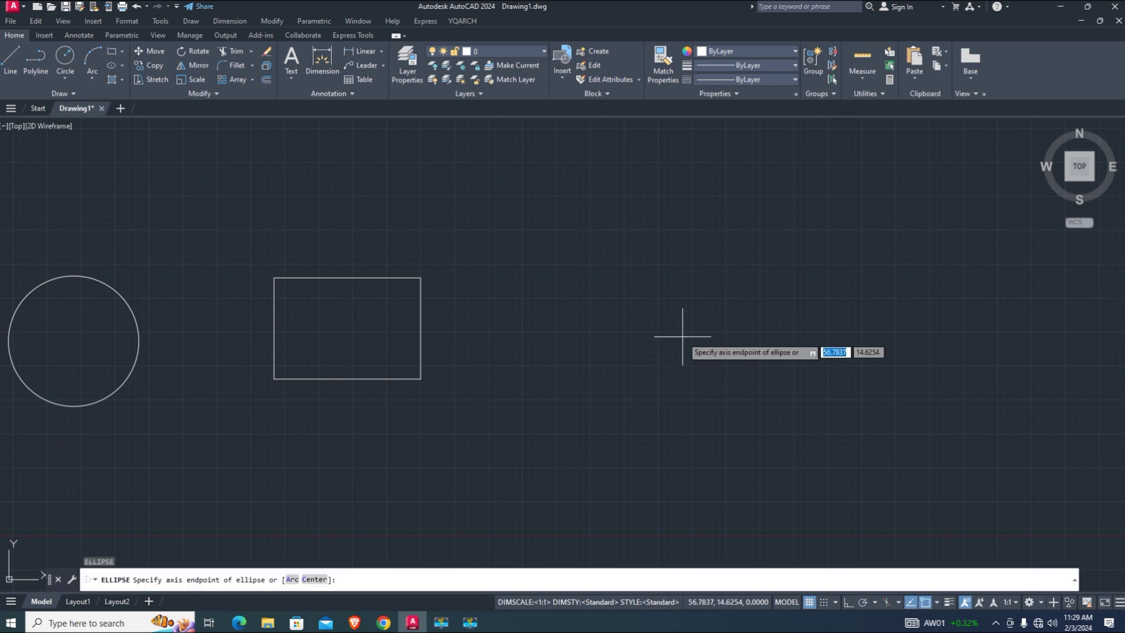
pyautogui.click(654, 290)
pyautogui.click(725, 337)
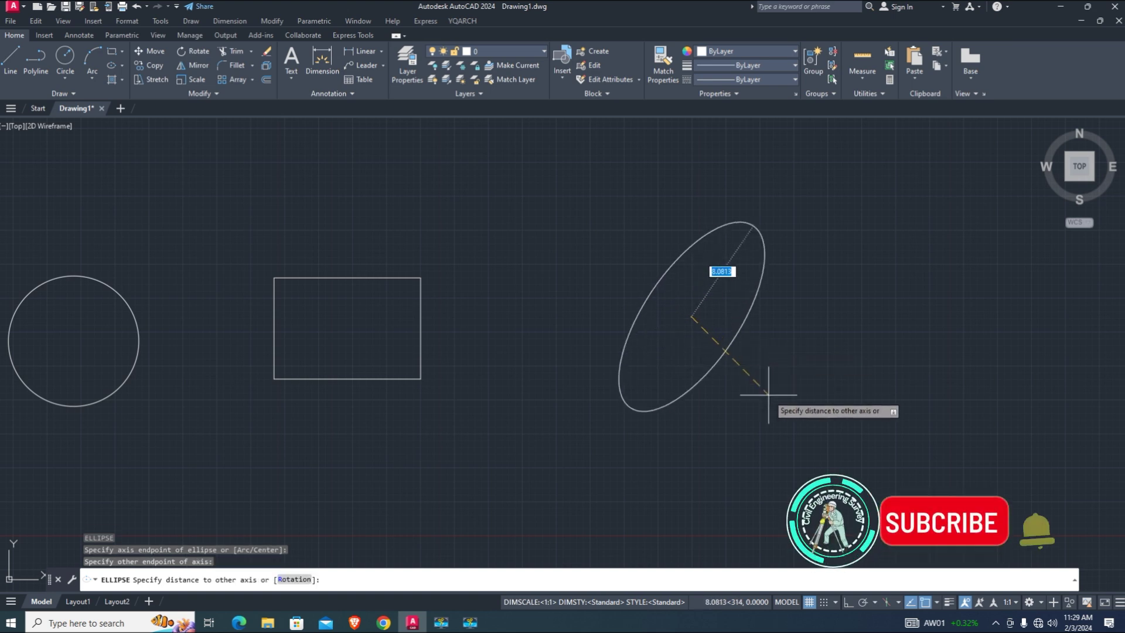
pyautogui.click(755, 368)
pyautogui.moveTo(502, 328)
pyautogui.mouseDown(button='middle')
pyautogui.moveTo(670, 359)
pyautogui.moveTo(653, 372)
pyautogui.moveTo(651, 399)
pyautogui.mouseUp(button='middle')
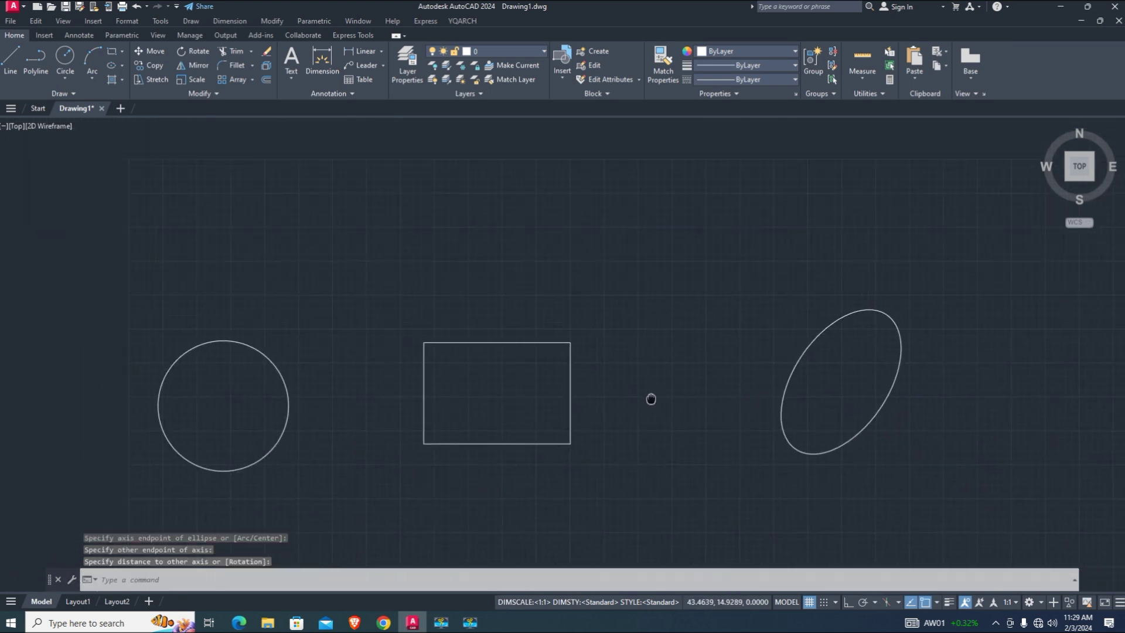
# - Review the list of available layers and close it, keeping the current layer
pyautogui.click(511, 51)
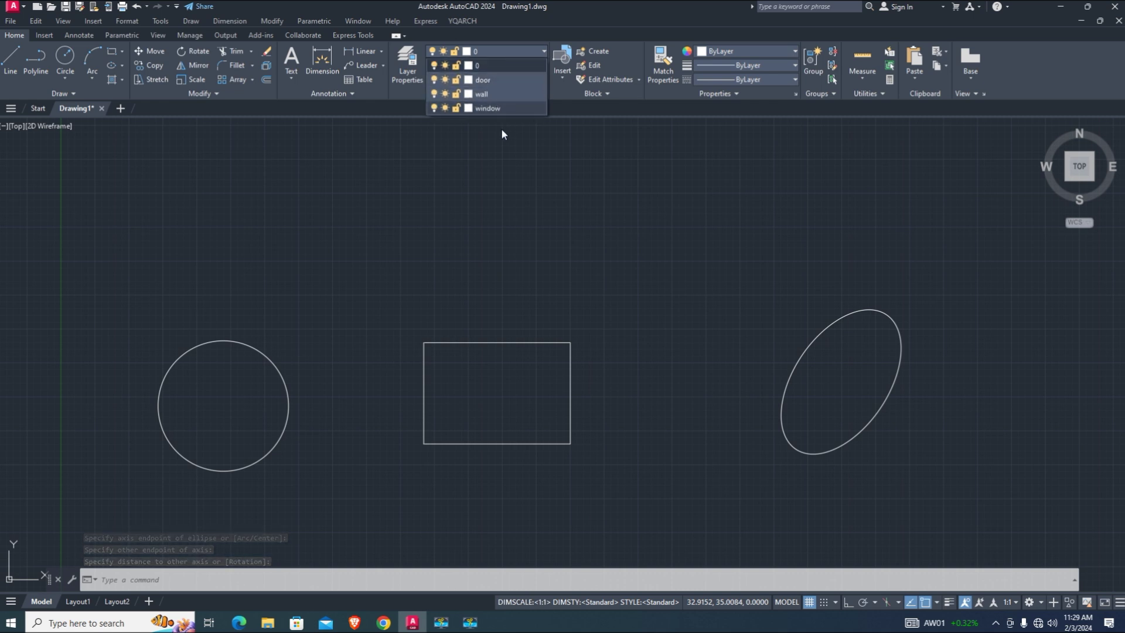
pyautogui.click(580, 251)
pyautogui.click(447, 217)
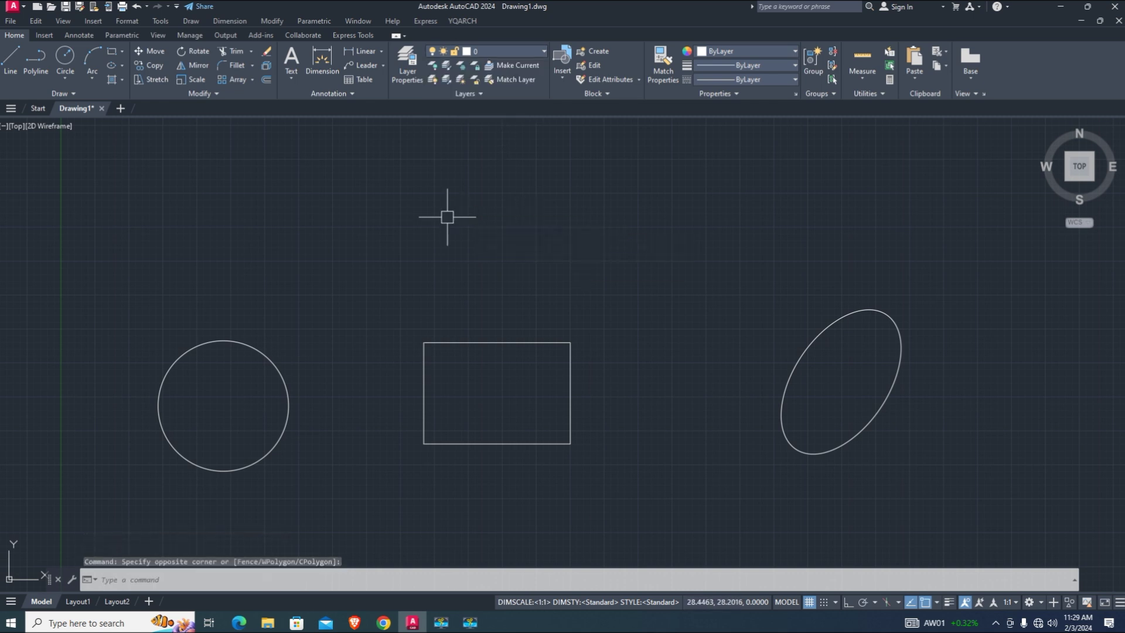
# - Run the LAYTALK command from the loaded speech routine
pyautogui.write('a')
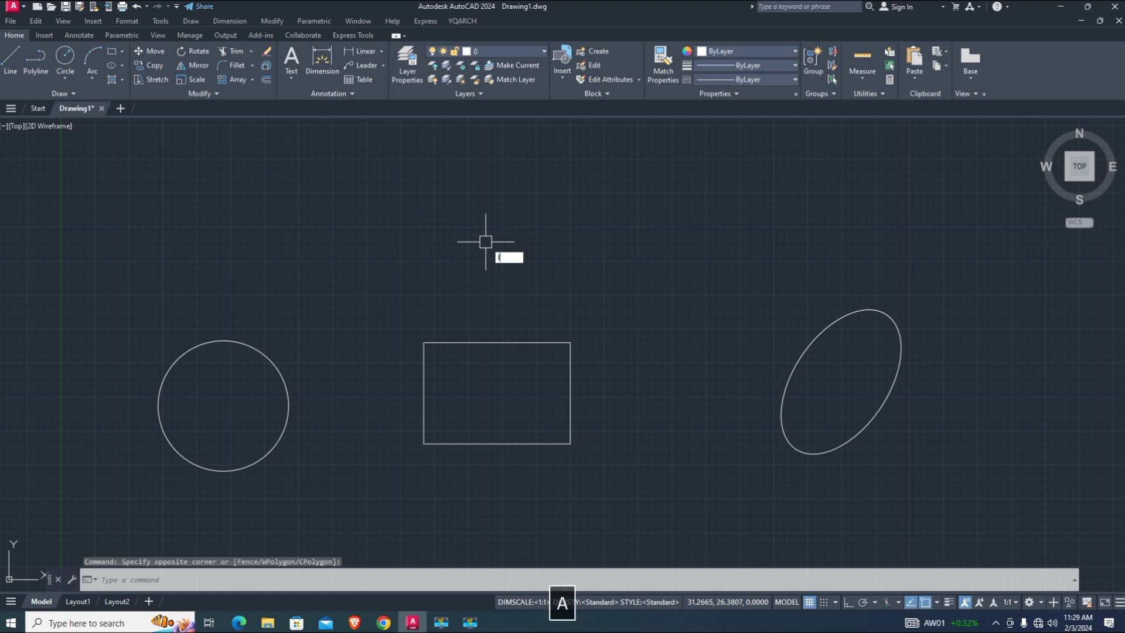
pyautogui.write('y')
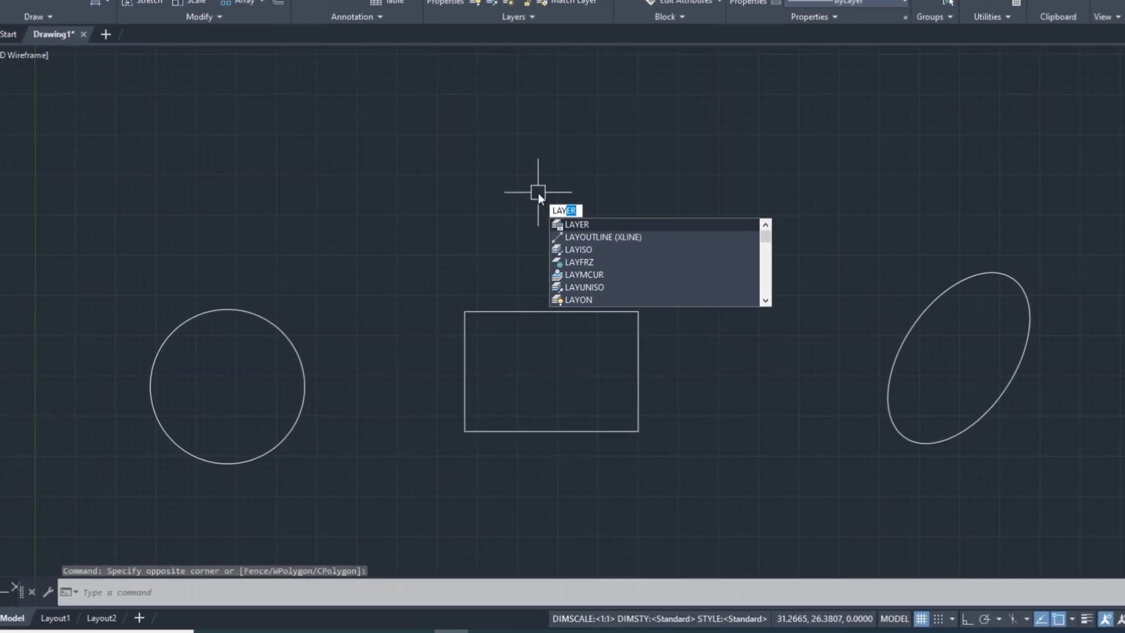
pyautogui.write('t')
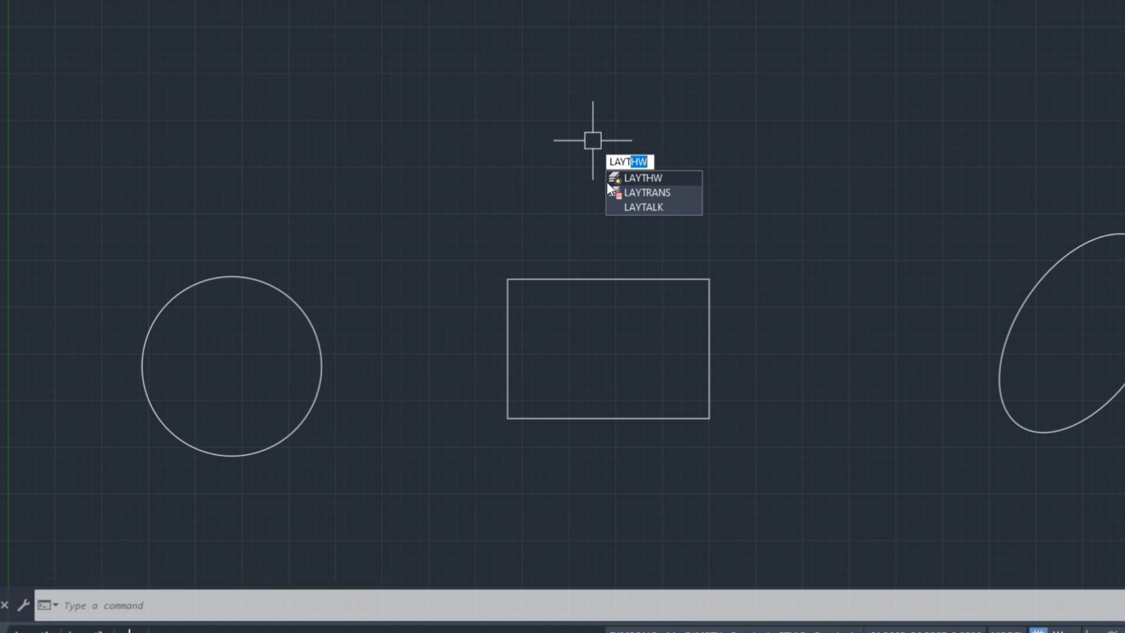
pyautogui.click(633, 206)
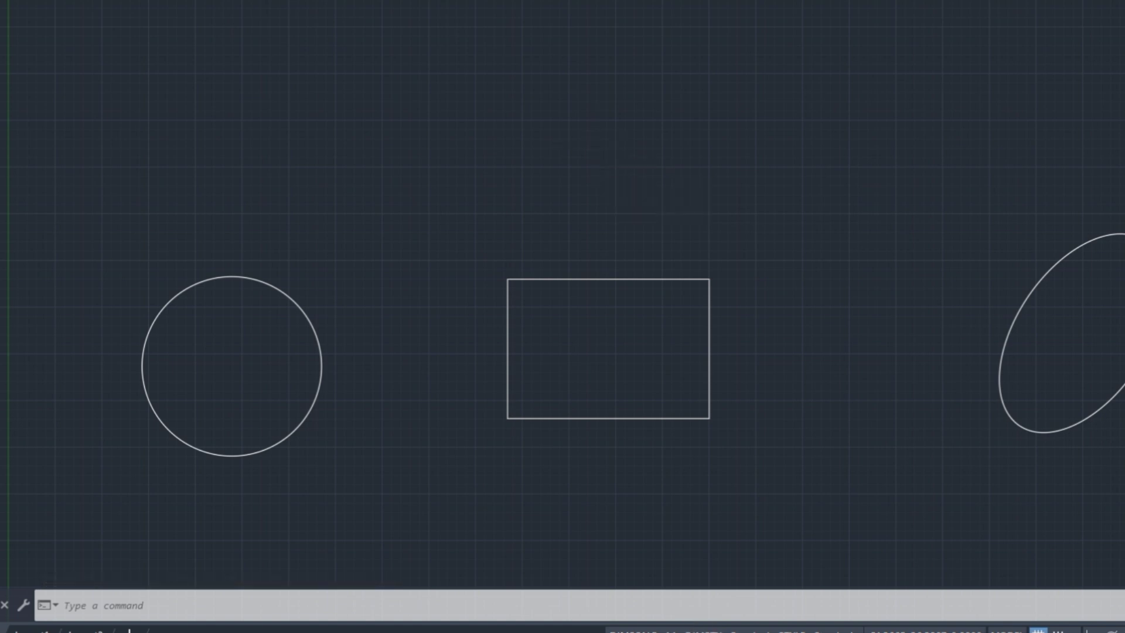